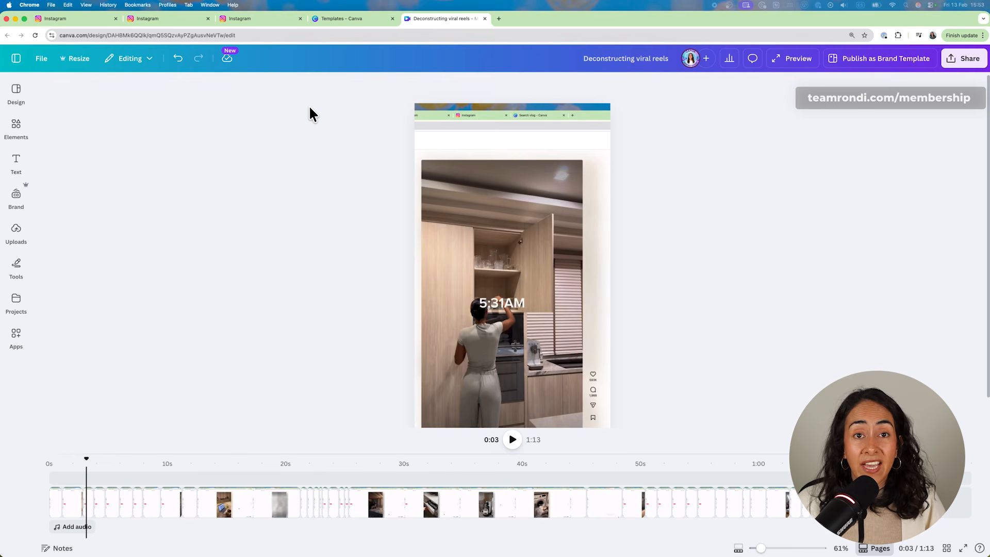
Switch to the three open Instagram reels, briefly play the first morning-routine reel, and view the other two examples
click(78, 21)
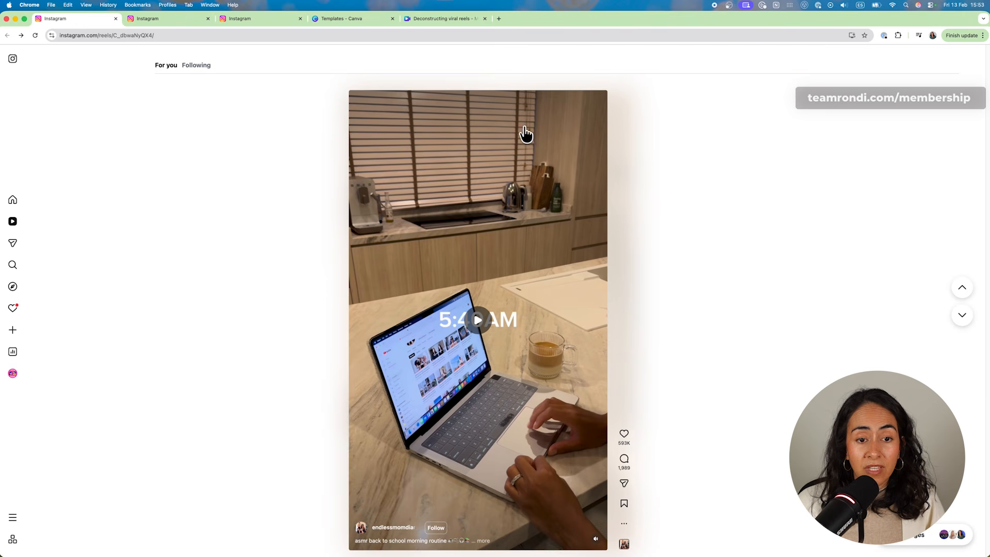
click(495, 341)
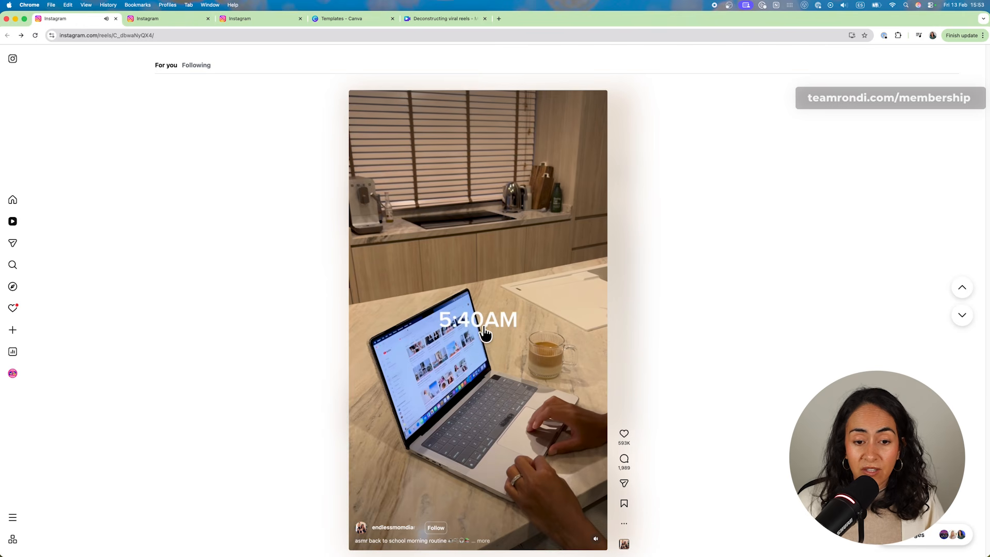
click(485, 332)
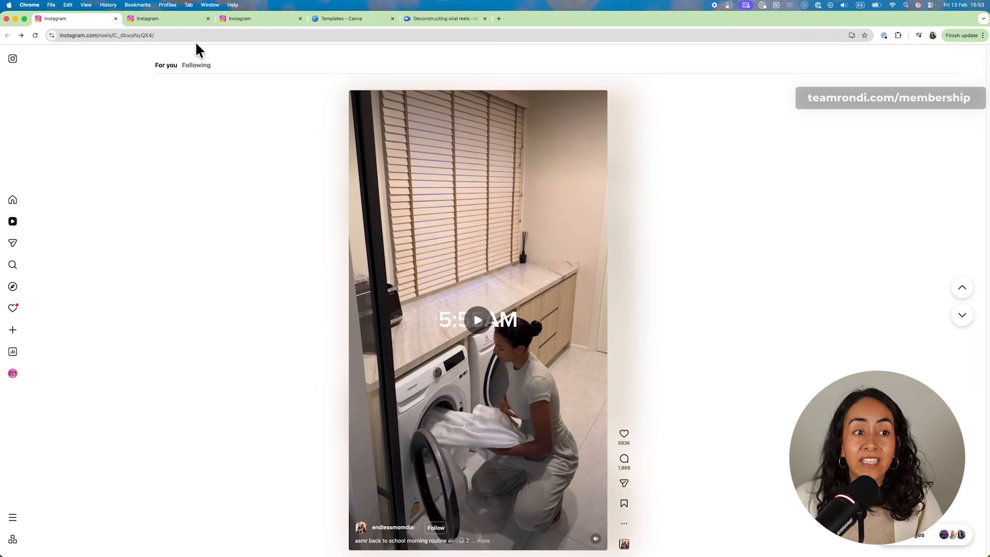
key(ctrl+Tab)
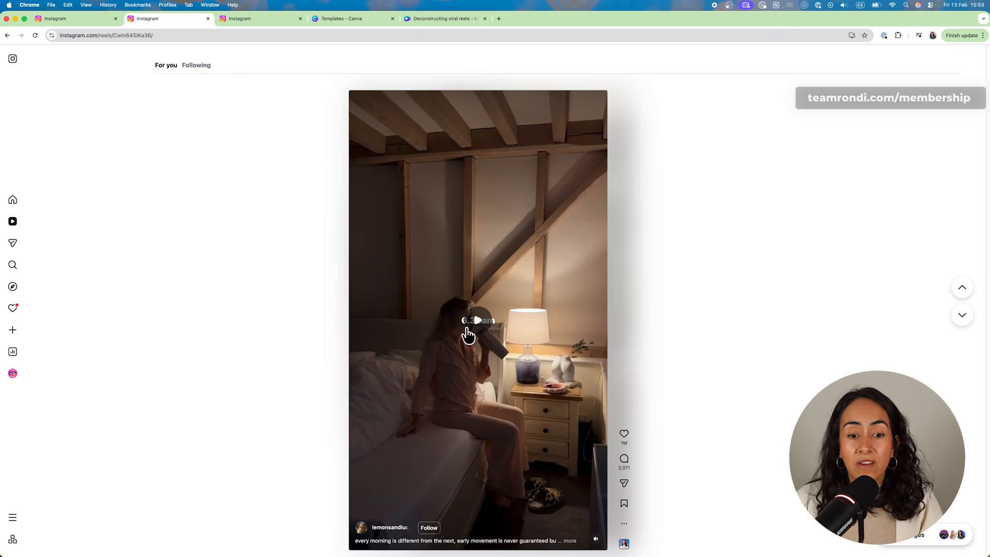
click(88, 21)
click(165, 20)
click(258, 21)
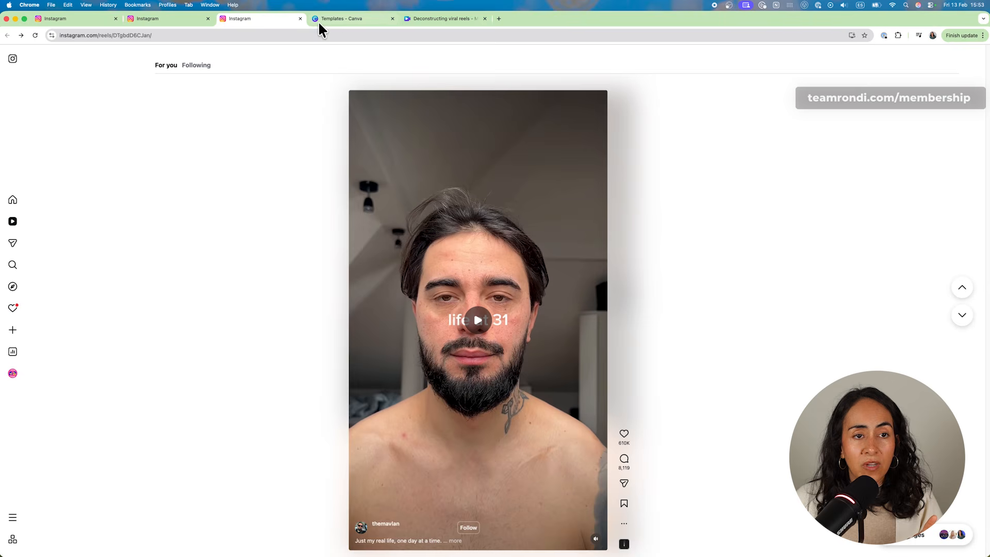
Return to the Deconstructing viral reels design in Canva and scrub through the first reel's opening six seconds at an enlarged timeline scale
click(432, 20)
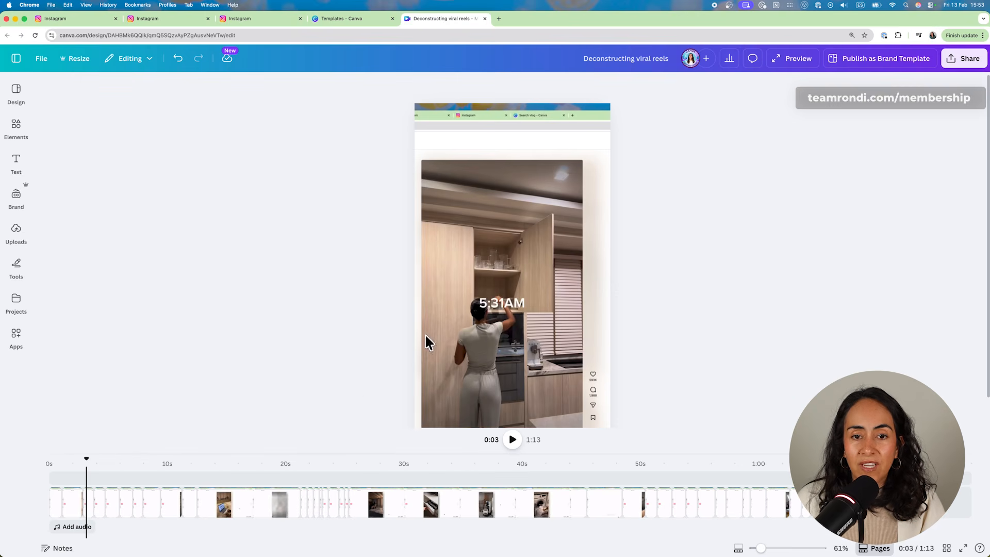
drag(92, 456, 77, 442)
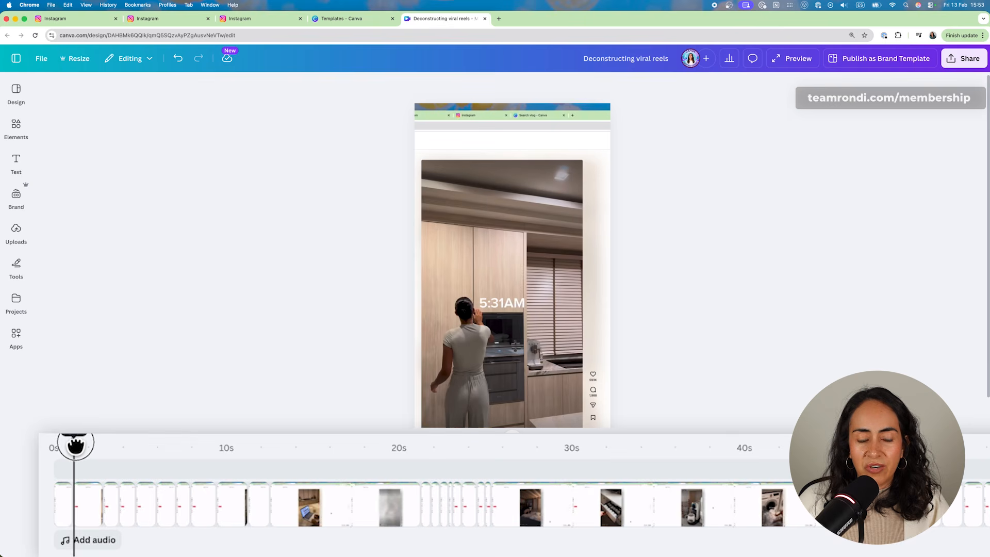
drag(773, 550, 788, 549)
drag(166, 536, 147, 536)
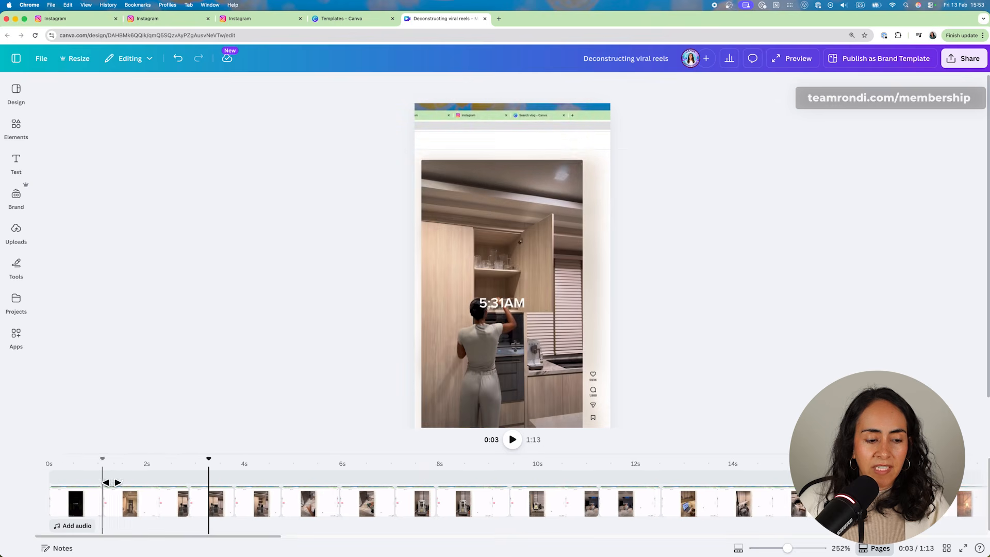
drag(57, 463, 265, 477)
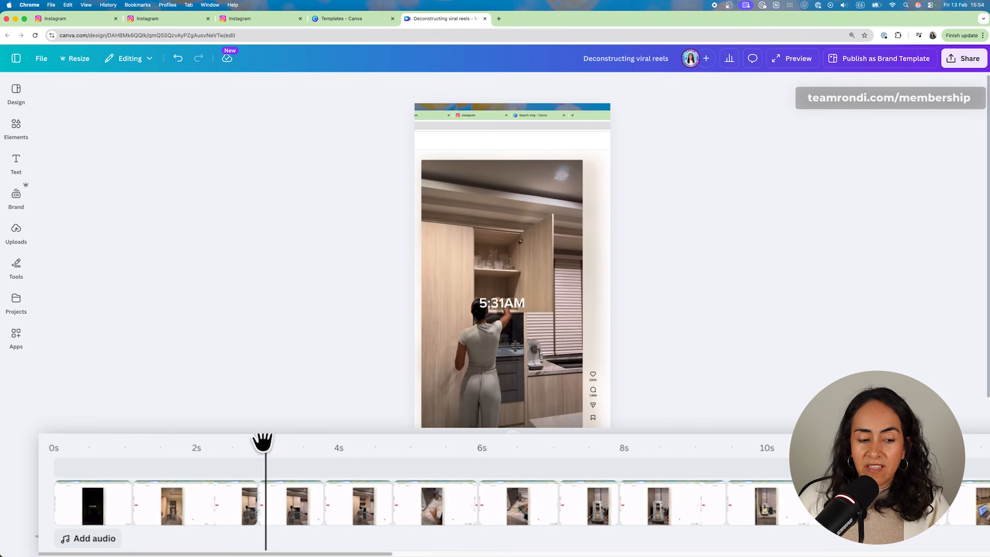
drag(263, 442, 472, 455)
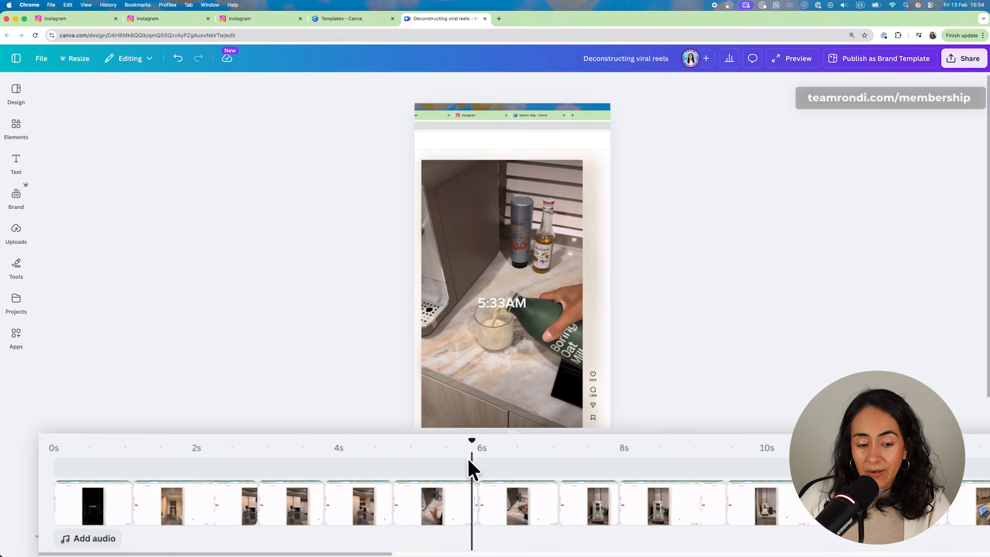
Check the individual clip durations of the first reel between about 4 and 9 seconds on the timeline
click(432, 511)
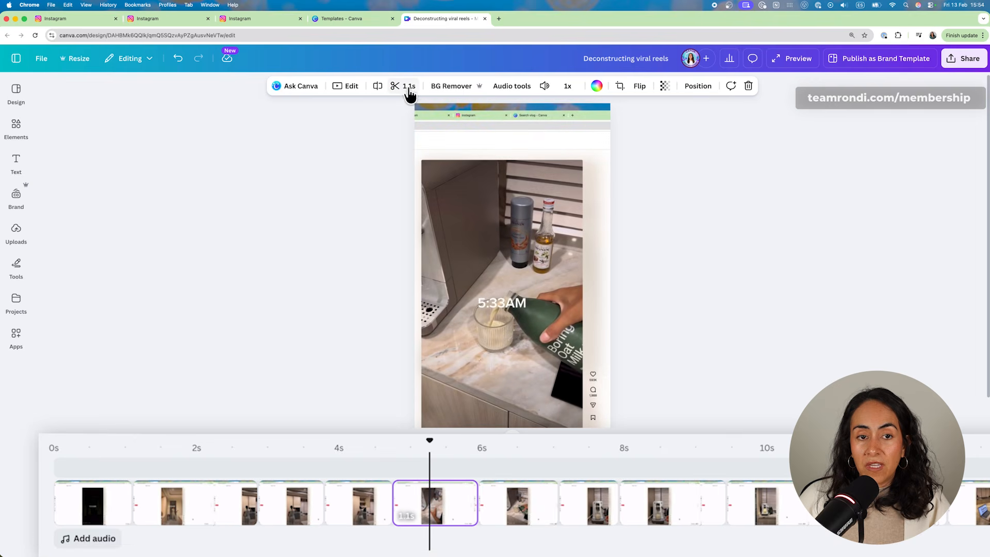
click(537, 507)
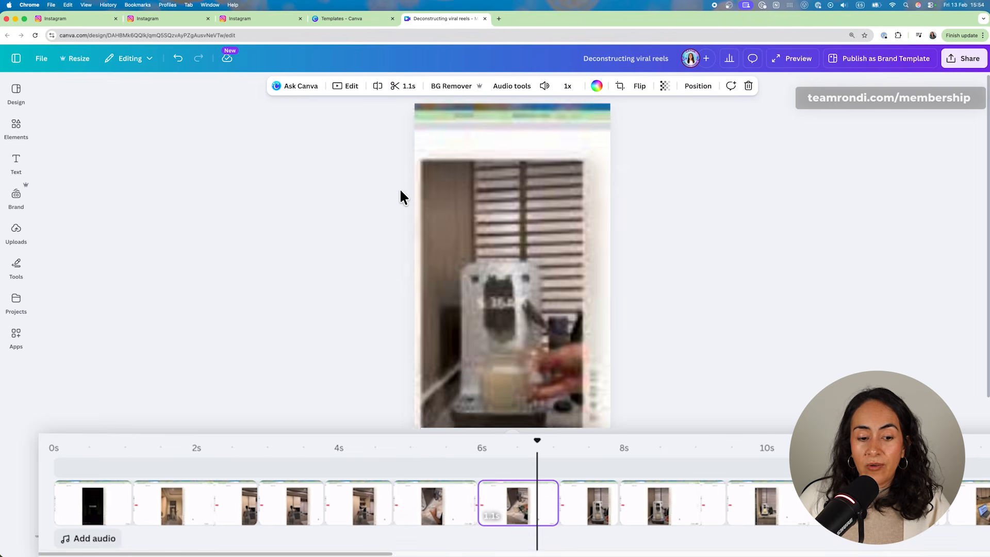
click(591, 496)
click(657, 498)
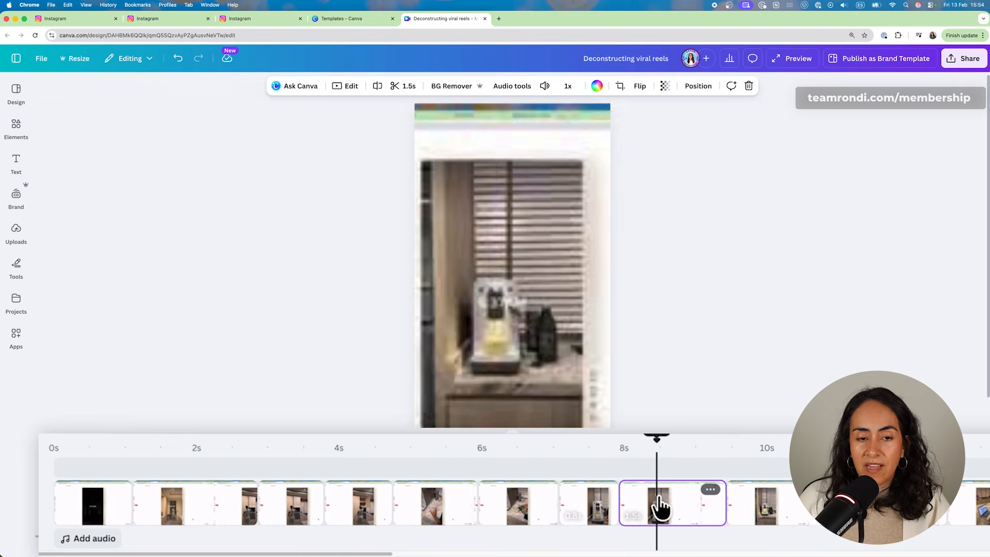
click(524, 505)
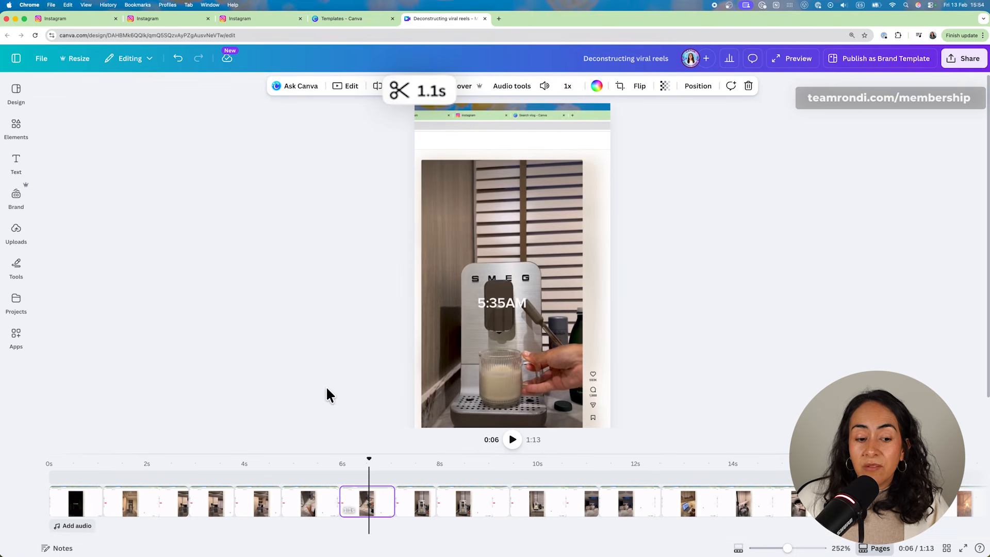
click(311, 513)
click(264, 513)
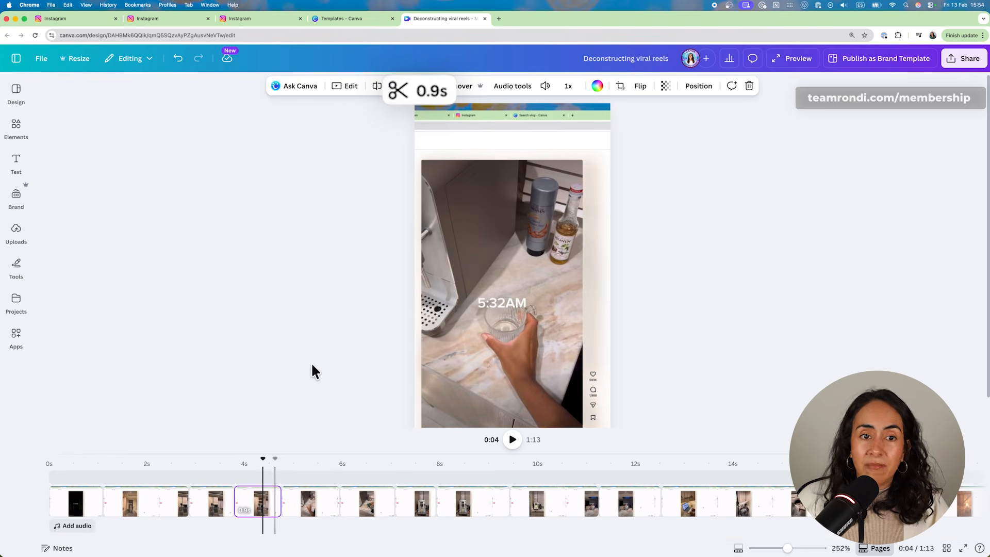
click(410, 498)
click(460, 510)
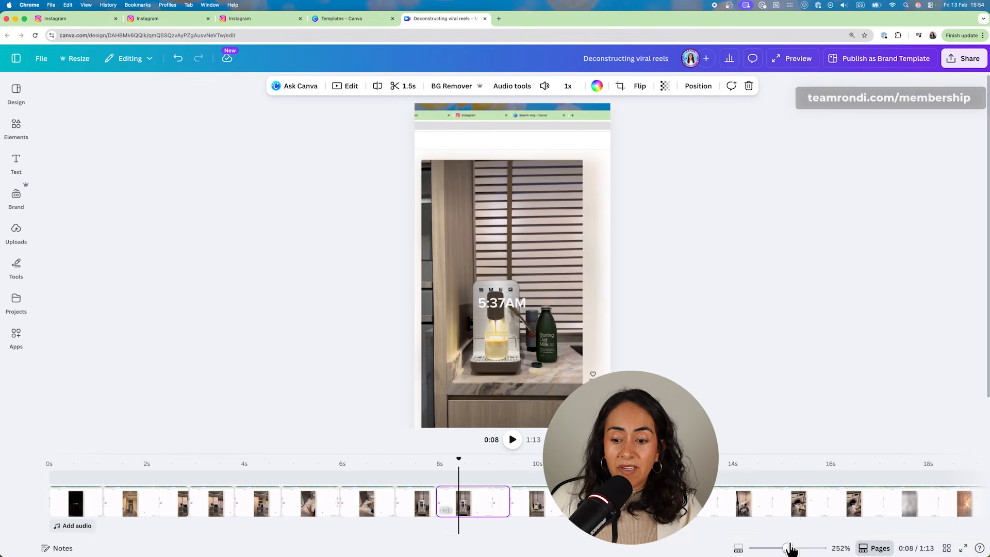
Examine the second reel's opening from about 21 seconds by scrubbing through its cuts and checking the clip durations
drag(787, 547, 772, 547)
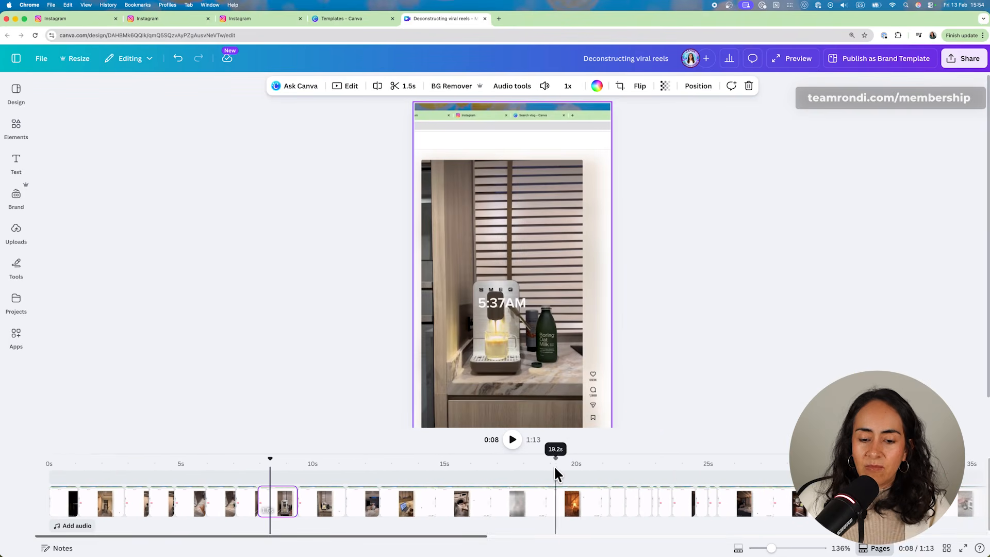
click(558, 474)
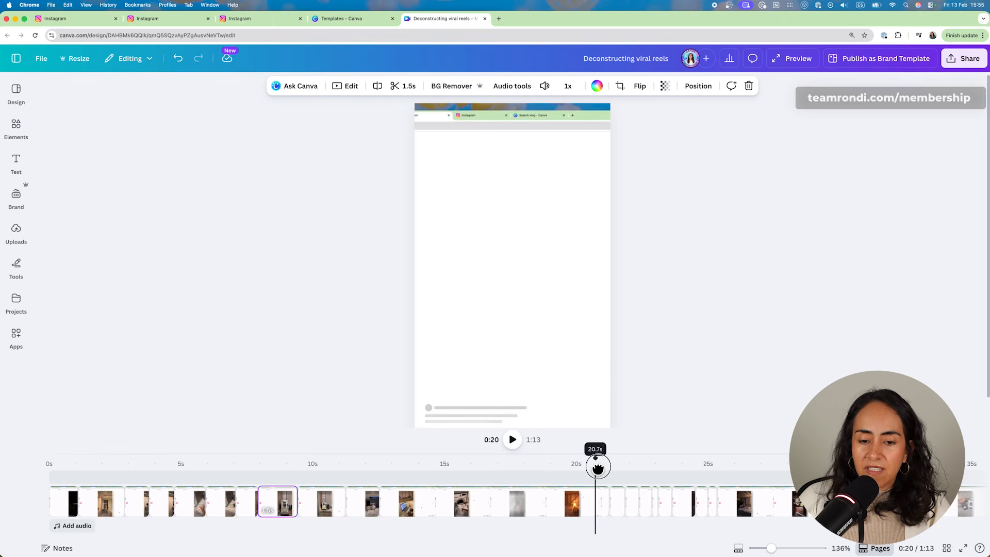
drag(598, 468, 618, 468)
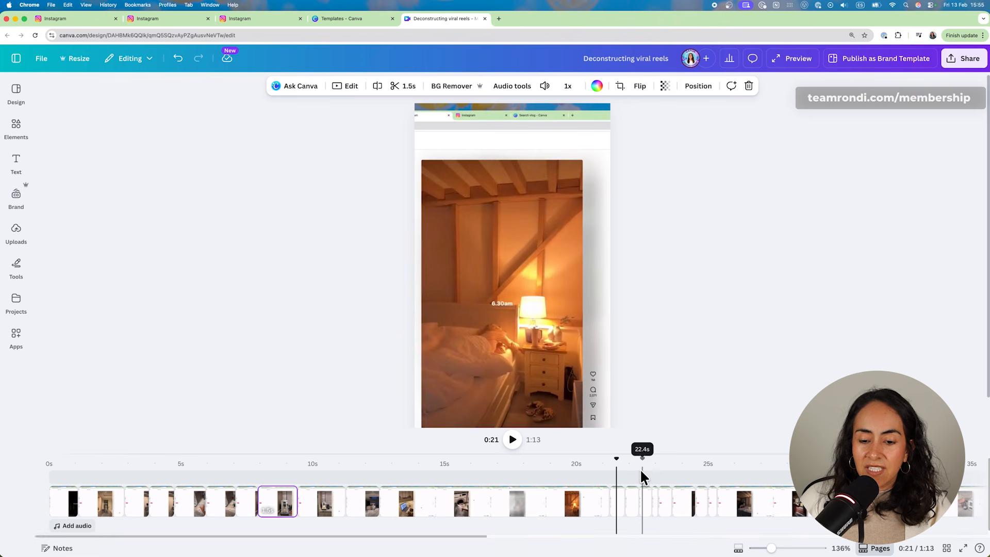
drag(771, 548, 791, 548)
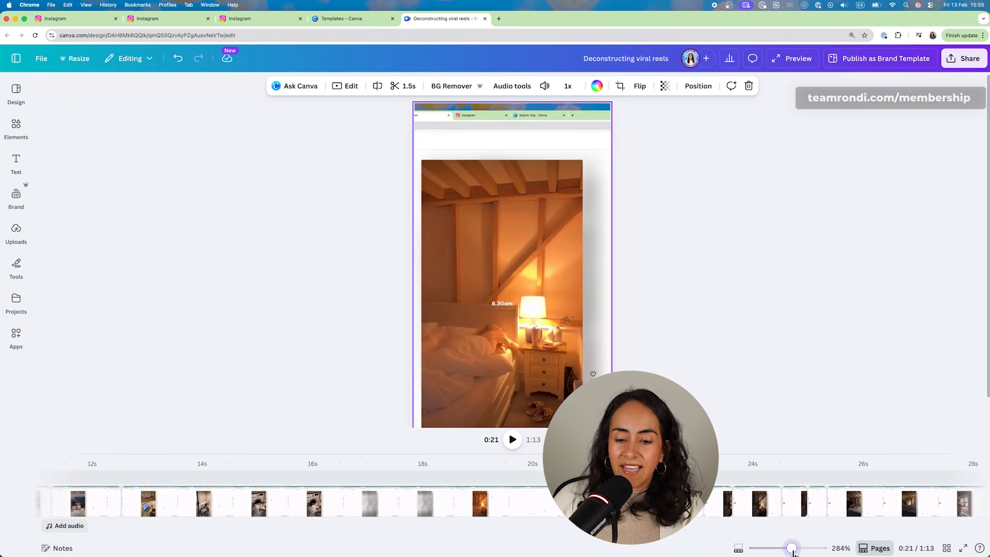
drag(617, 463, 640, 466)
drag(392, 536, 438, 536)
mouse_move(435, 460)
mouse_down()
mouse_move(396, 459)
mouse_move(415, 459)
mouse_up()
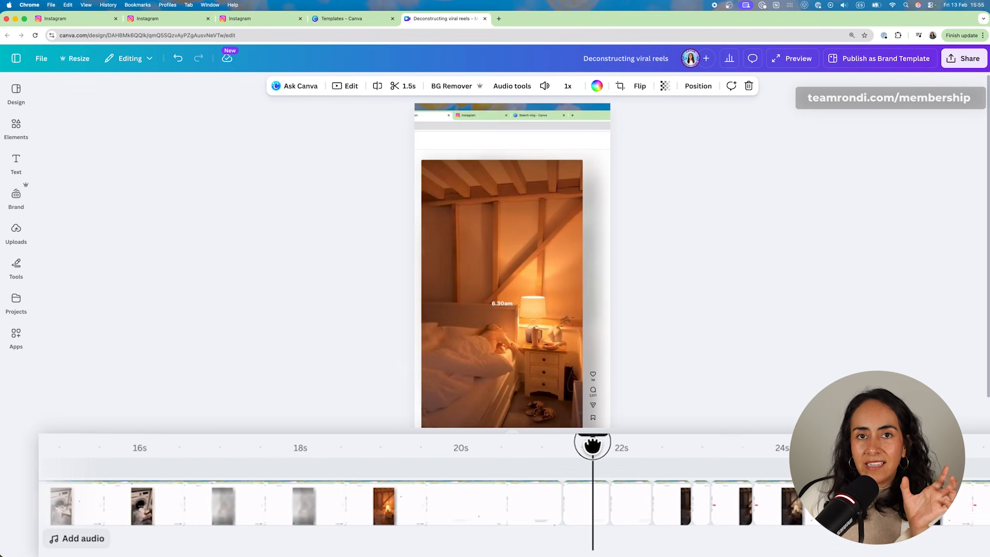
drag(606, 448, 614, 449)
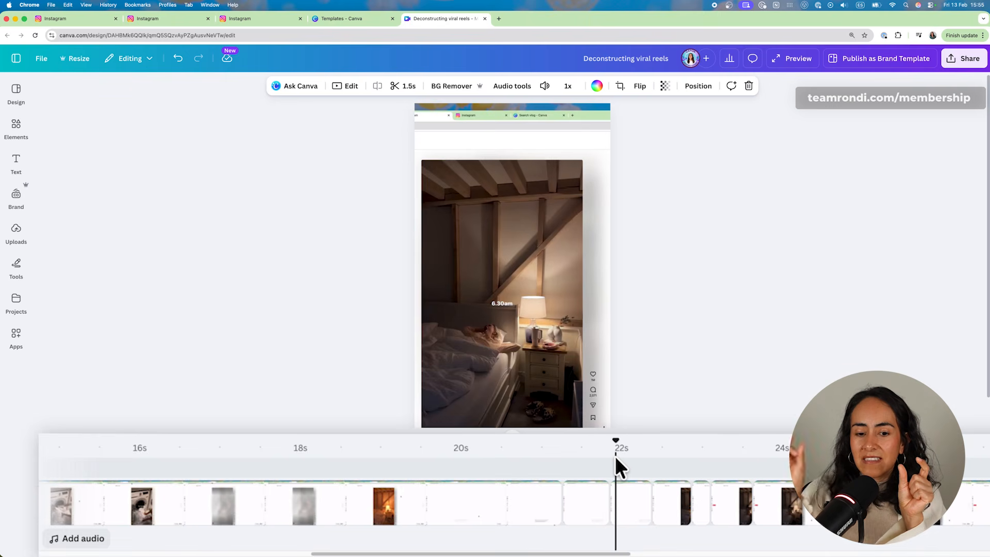
drag(615, 443, 800, 507)
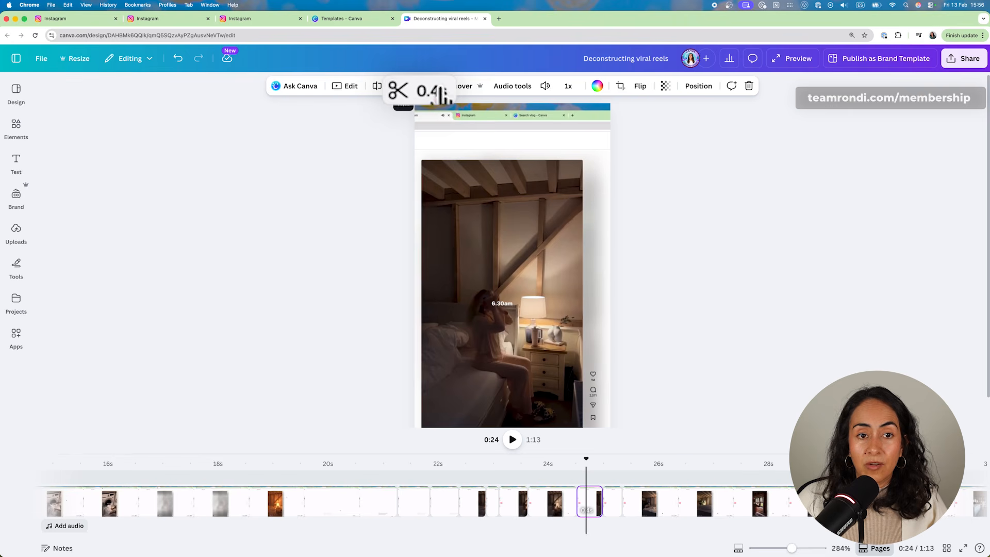
click(612, 513)
click(647, 512)
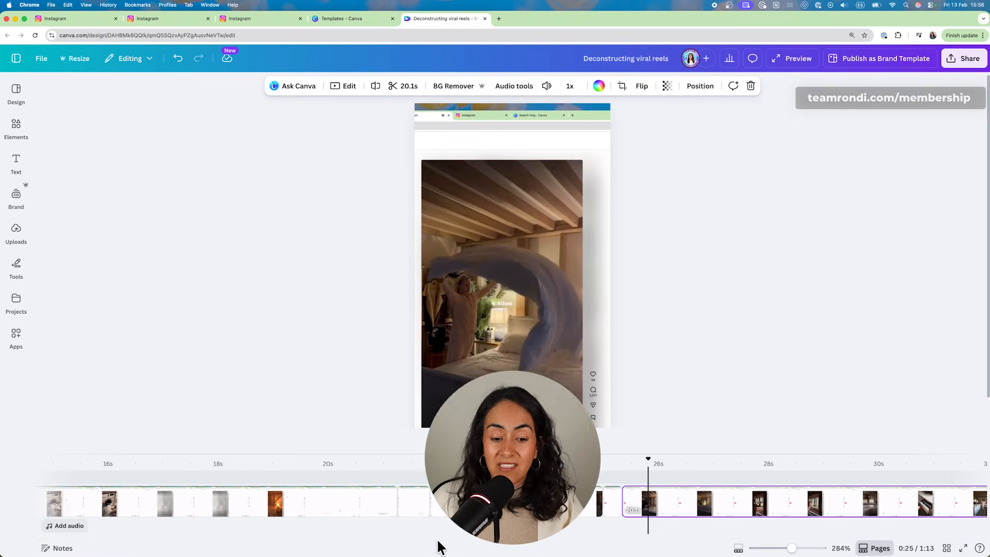
Examine the third reel from about 48 seconds, checking the durations of its successive clips and scrubbing through the rest
drag(436, 537, 468, 541)
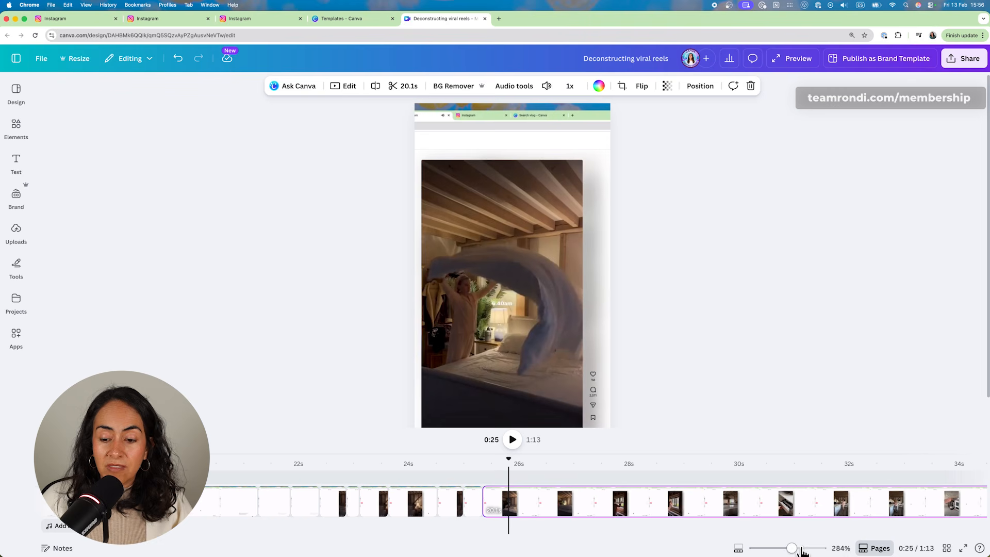
drag(802, 549, 755, 547)
click(409, 466)
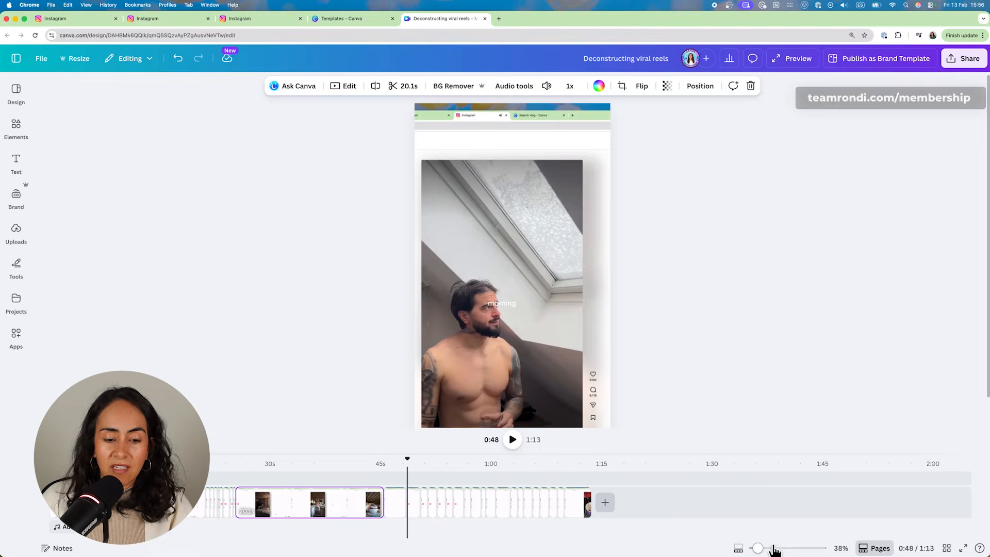
click(775, 548)
click(490, 508)
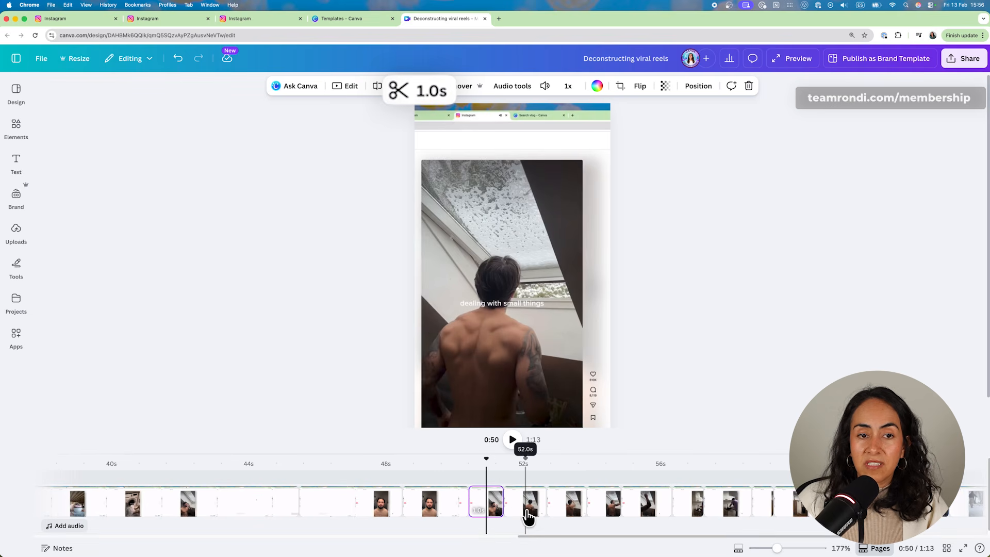
click(527, 510)
click(563, 510)
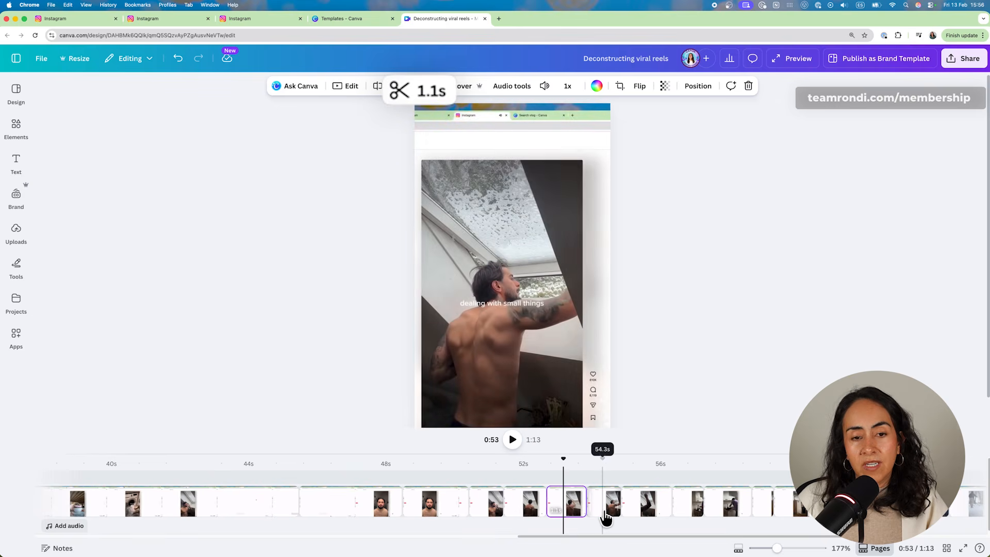
click(603, 518)
click(641, 518)
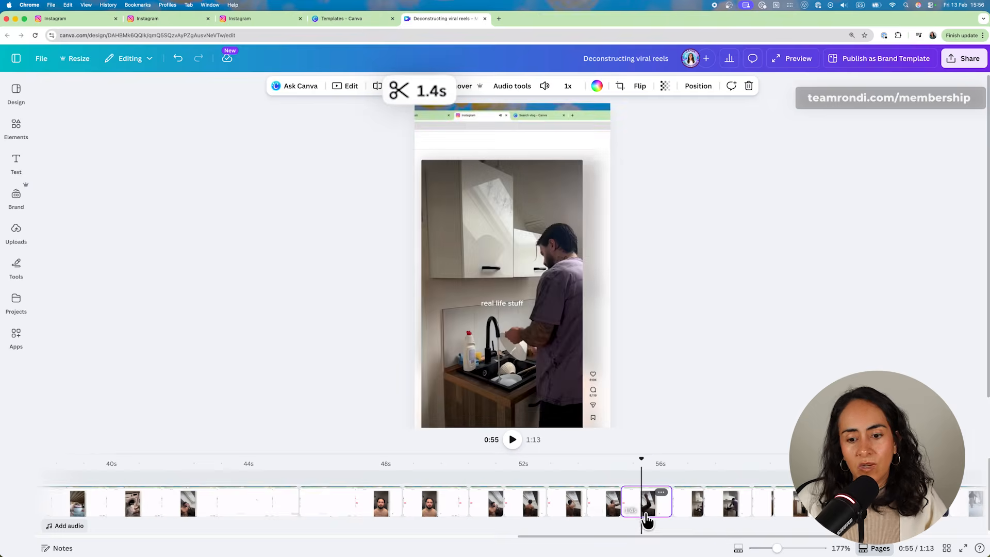
click(692, 508)
drag(776, 547, 772, 550)
mouse_move(538, 467)
mouse_down()
mouse_move(633, 472)
mouse_move(621, 463)
mouse_move(800, 485)
mouse_up()
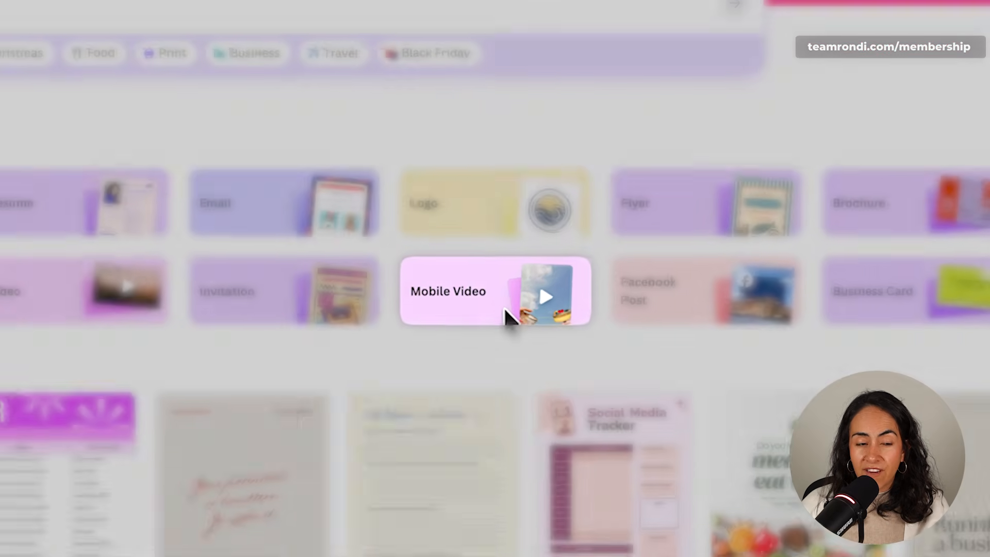
Create a blank design from the Mobile Video template category
click(502, 308)
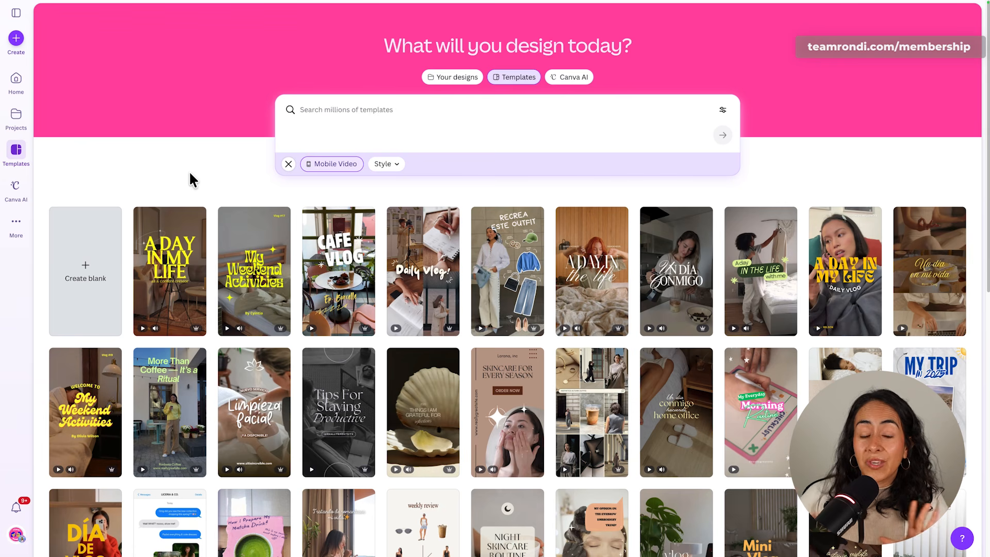
mouse_move(192, 249)
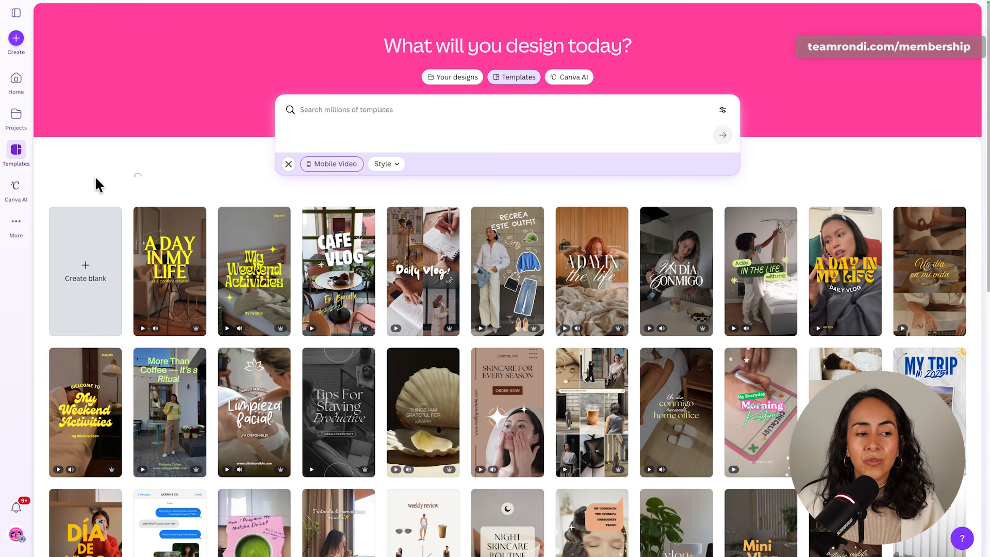
click(90, 272)
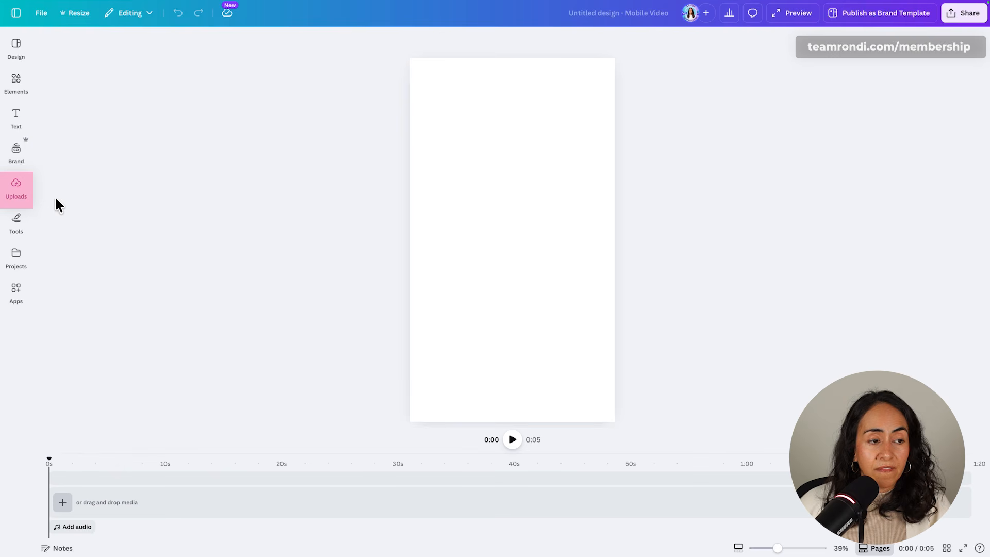
Open the Morning Vlog folder among the uploads
click(9, 198)
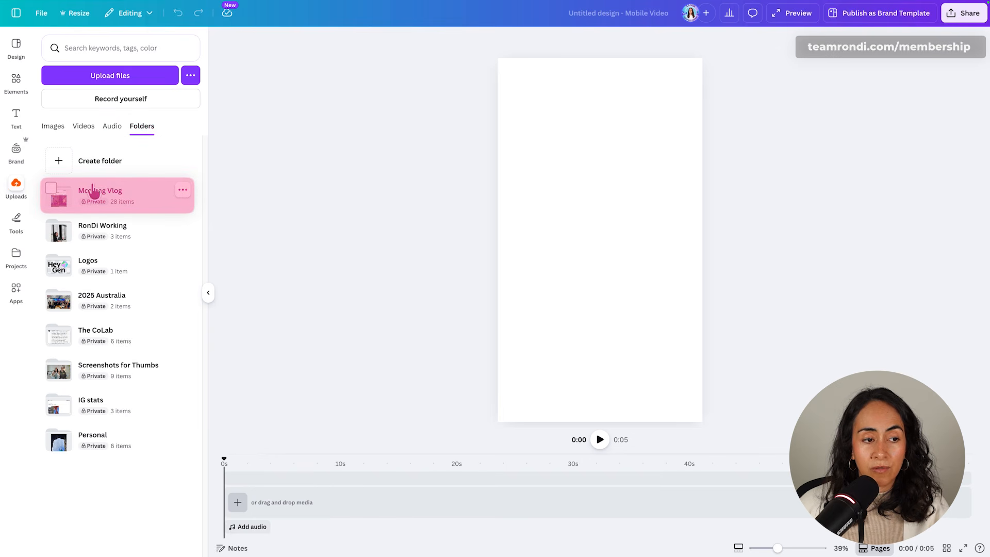
click(139, 195)
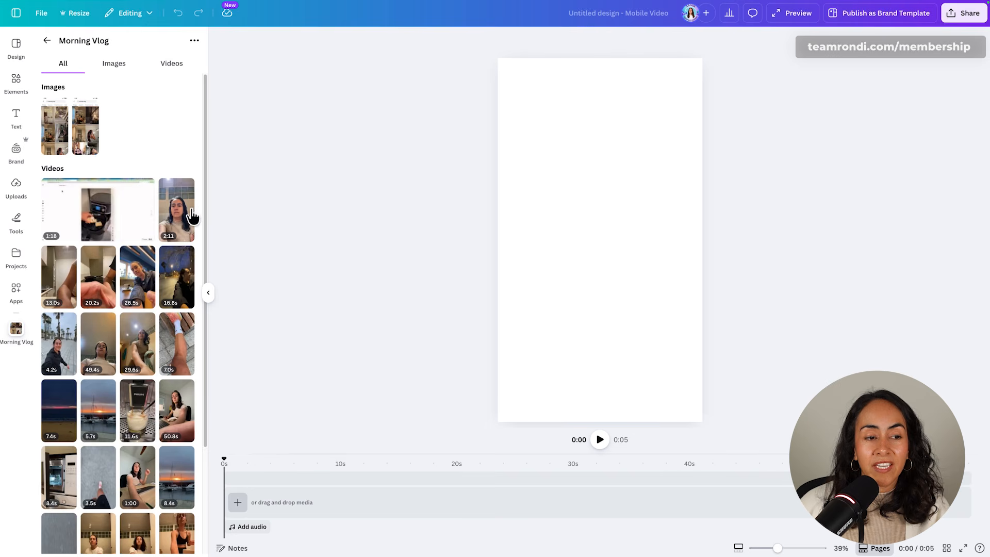
Upload the entire Morning Vlog folder from Finder's 0303_Reels in Canva directory to the Canva uploads
scroll(194, 262, down, 2)
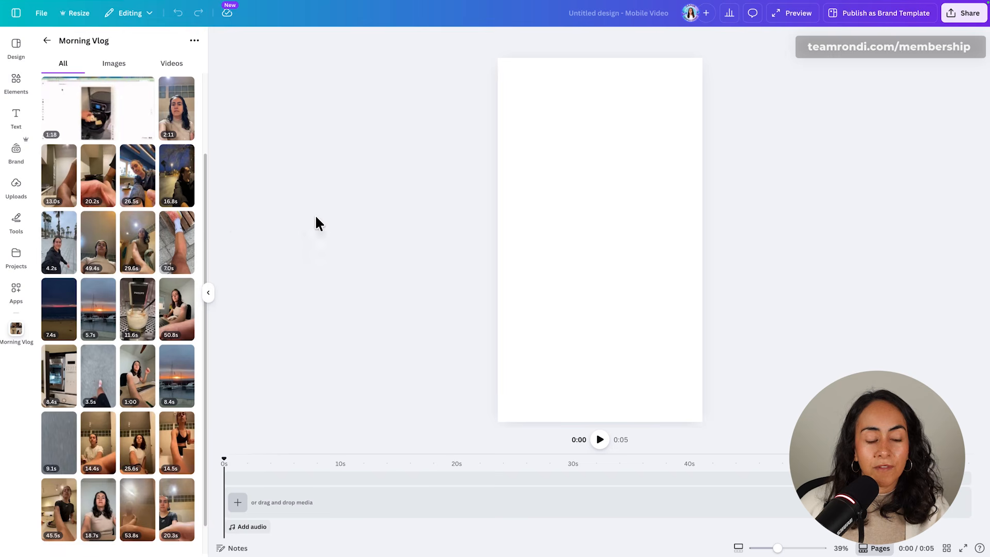
scroll(183, 221, up, 2)
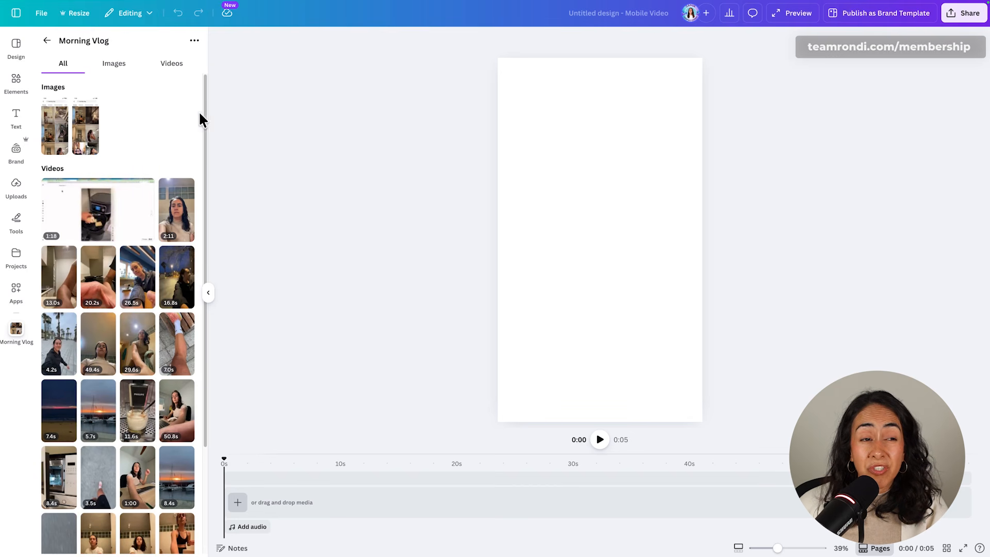
click(47, 40)
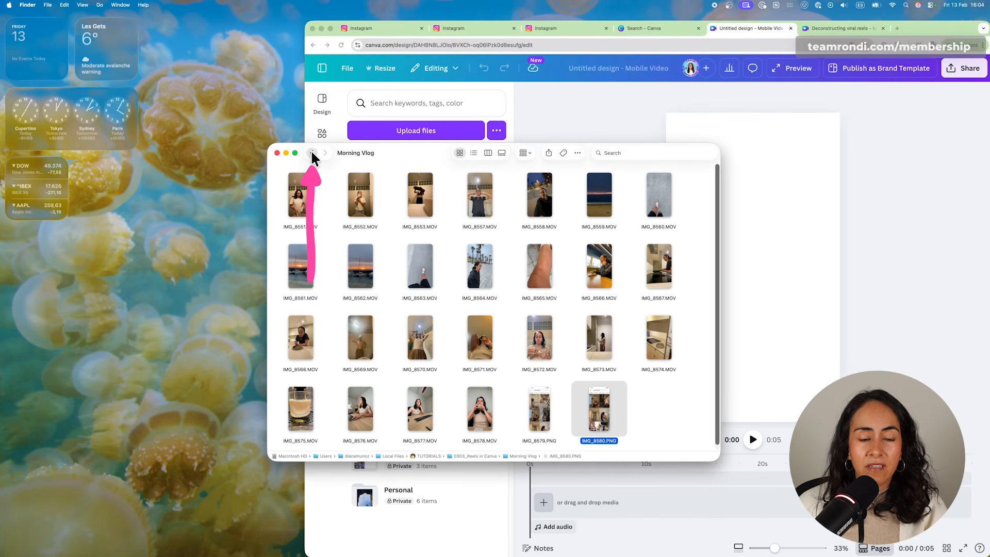
click(311, 153)
click(308, 205)
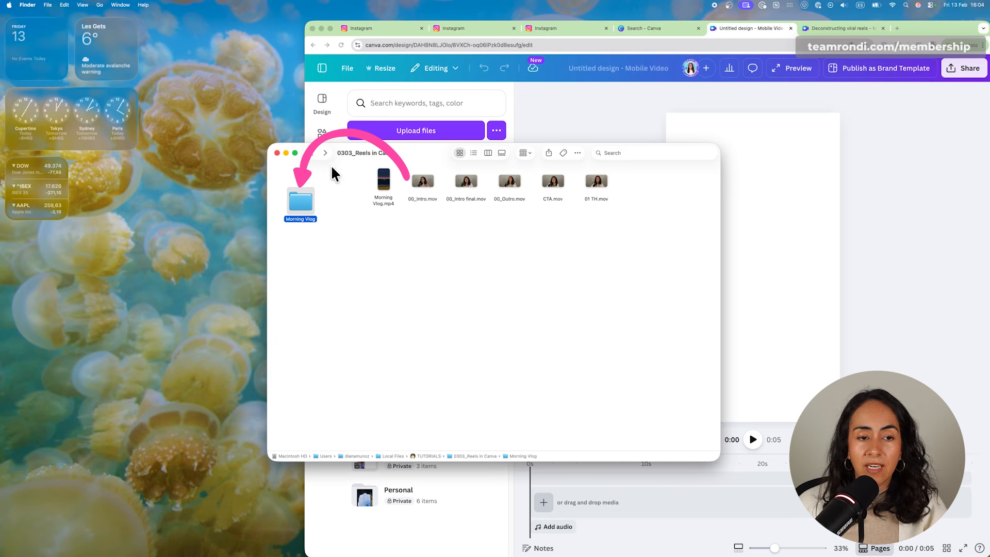
drag(399, 149, 611, 224)
click(508, 278)
drag(508, 279, 438, 230)
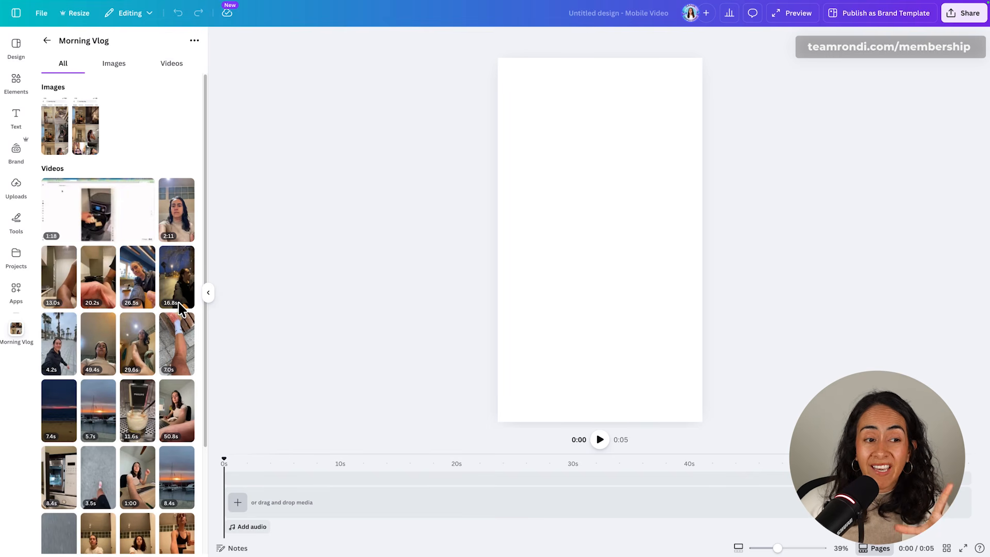
Open the Morning Vlog folder that is still uploading and look through its clips
scroll(97, 191, down, 1)
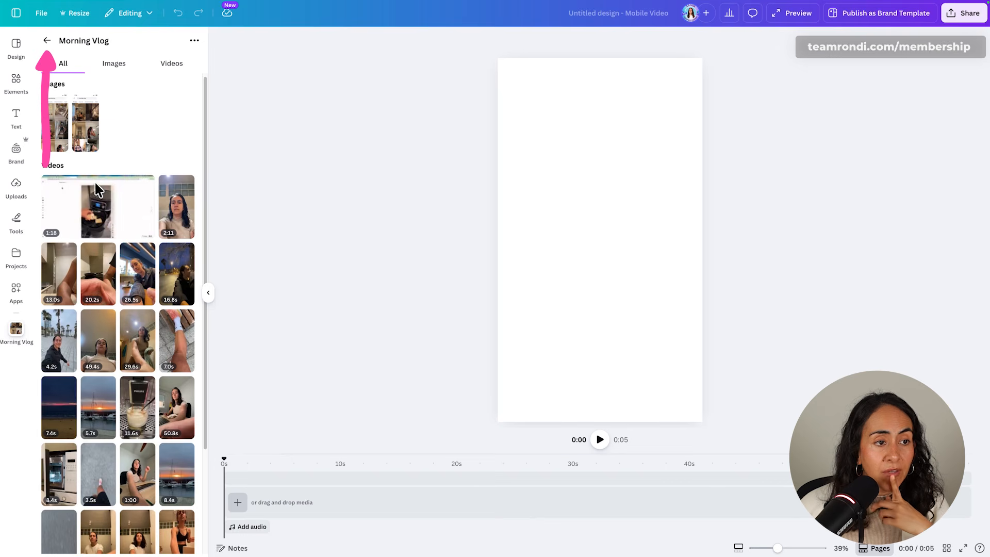
click(46, 40)
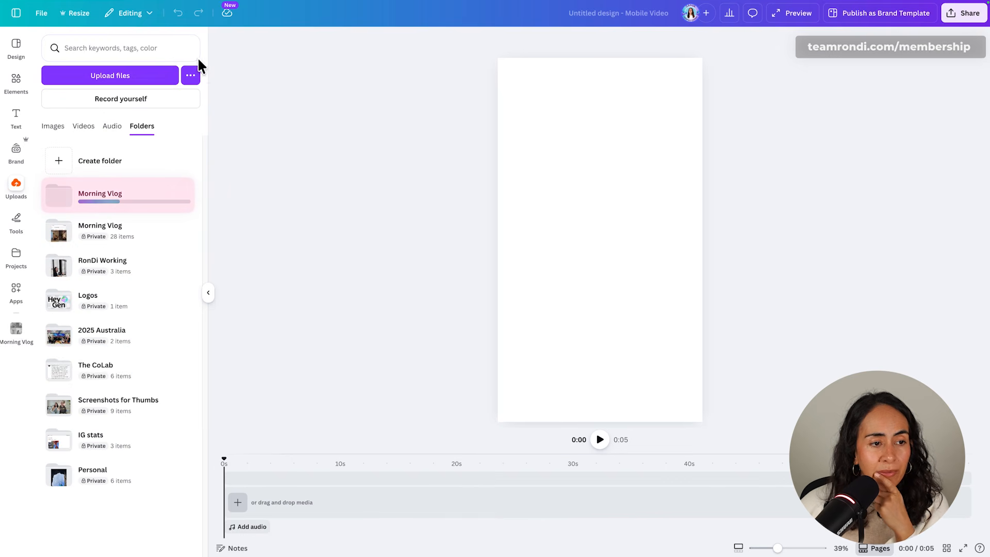
click(109, 201)
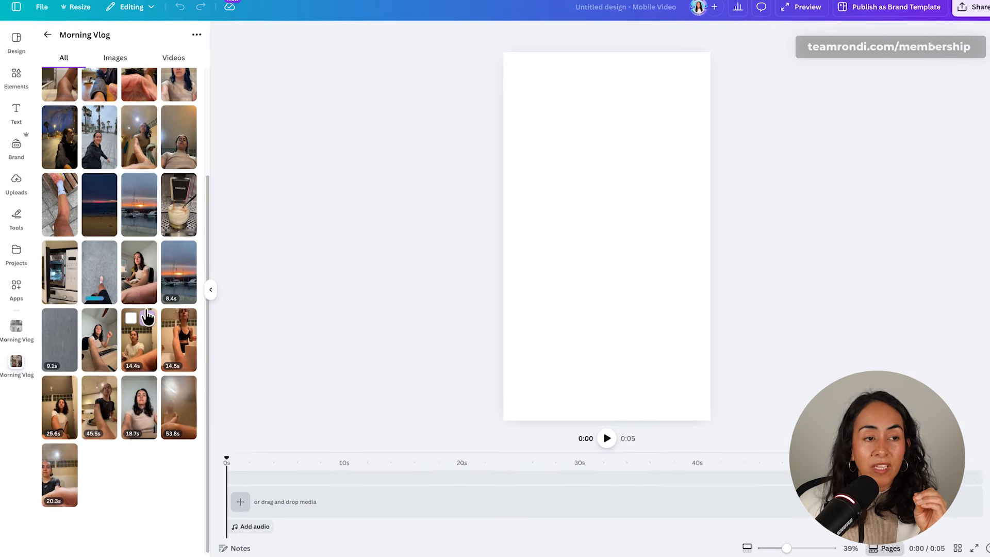
scroll(194, 332, up, 3)
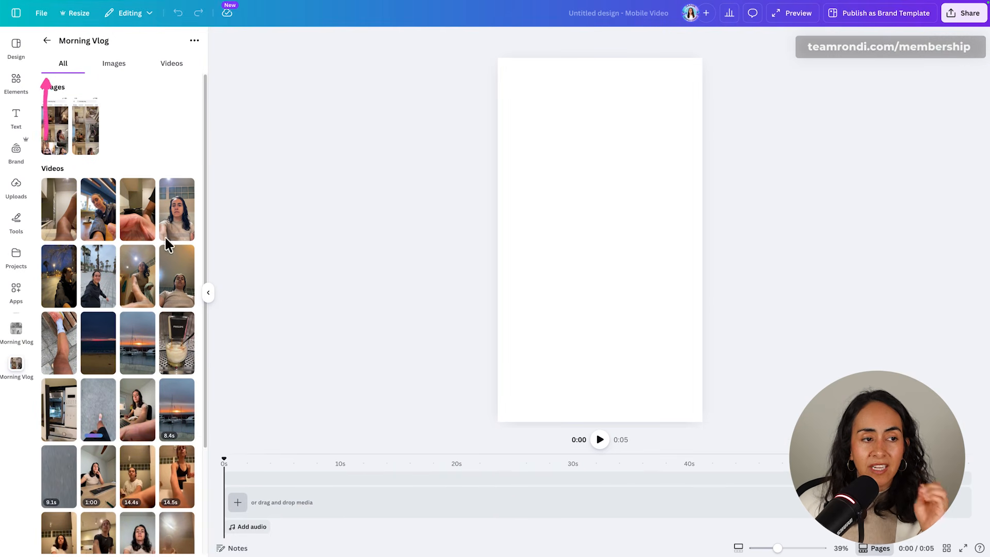
Reopen the previously uploaded Morning Vlog folder and review its video clips and their order
click(48, 41)
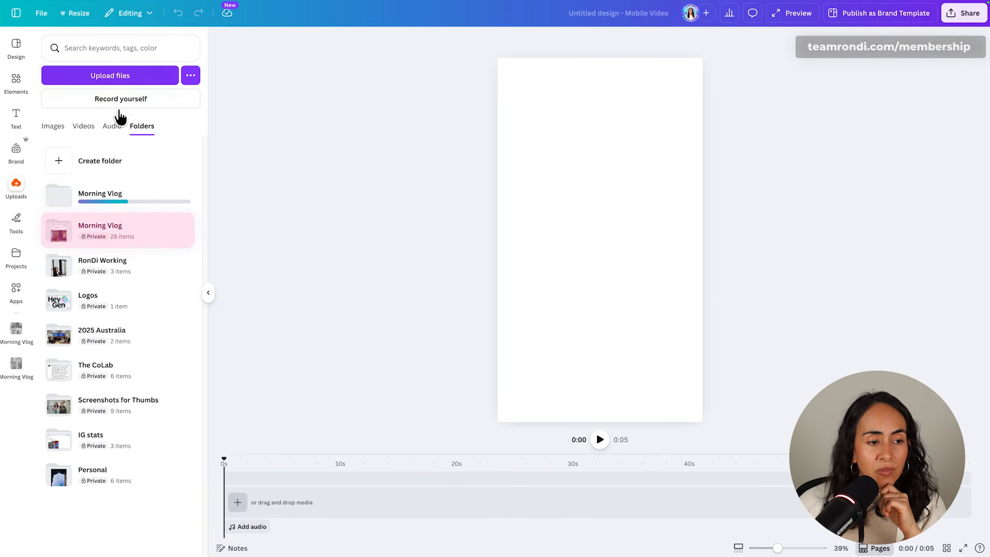
click(125, 240)
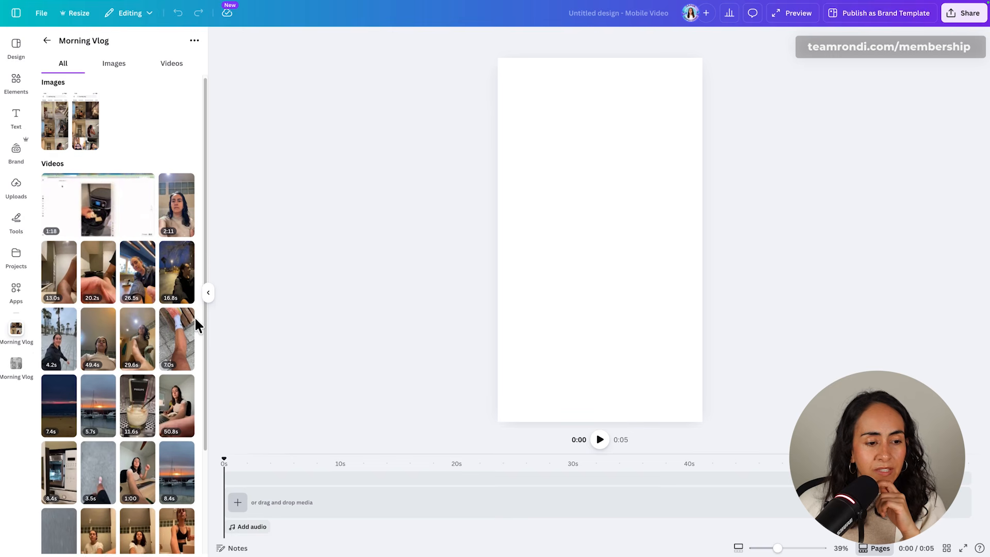
scroll(194, 316, down, 3)
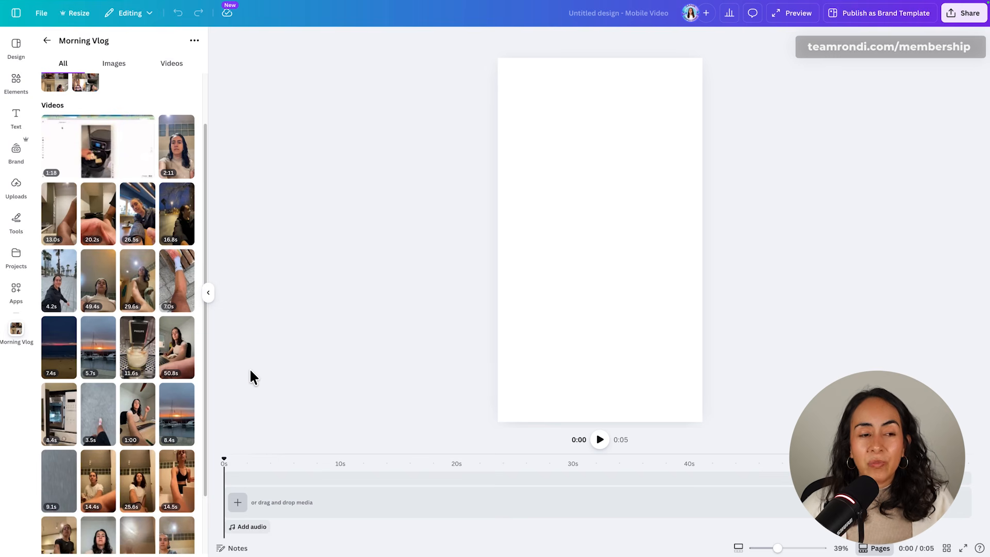
scroll(199, 353, down, 1)
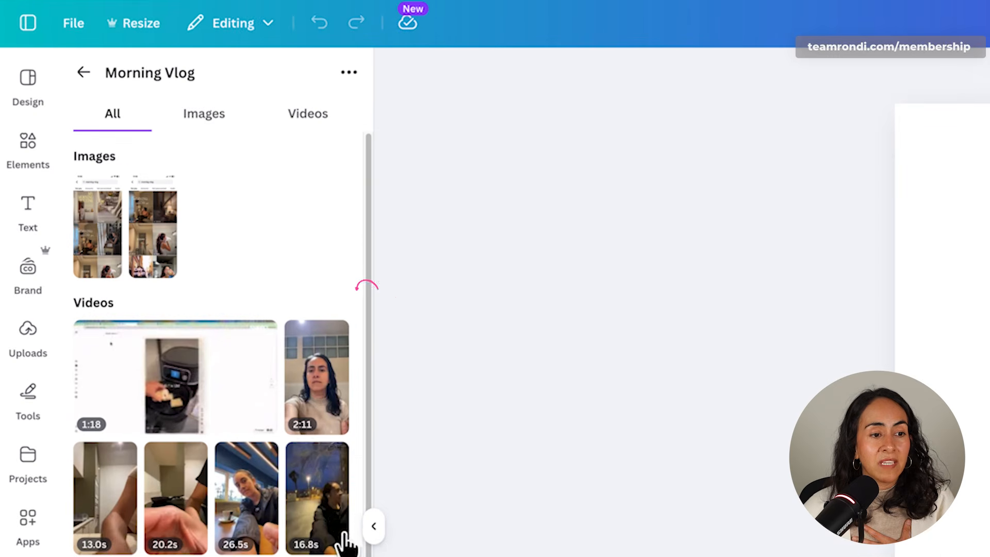
mouse_move(309, 391)
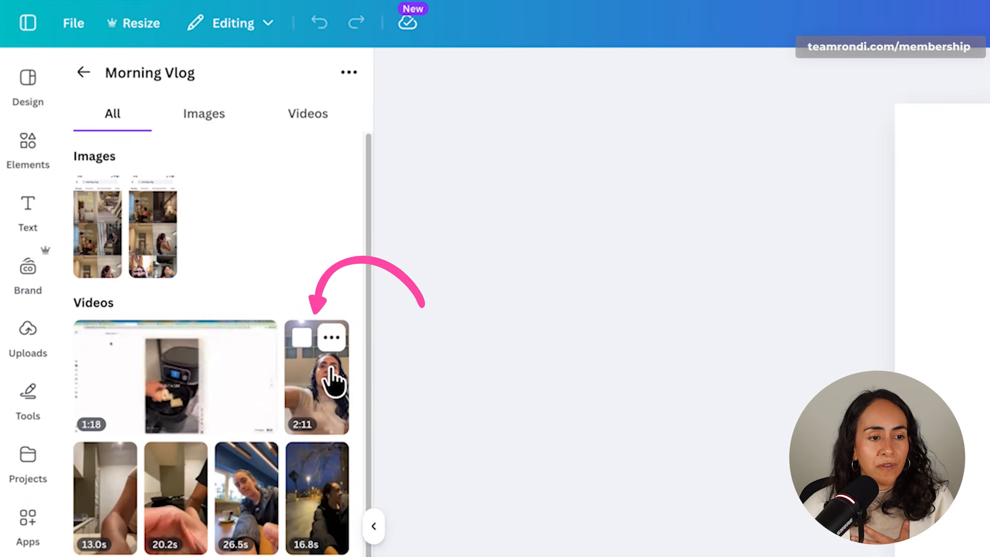
mouse_move(110, 511)
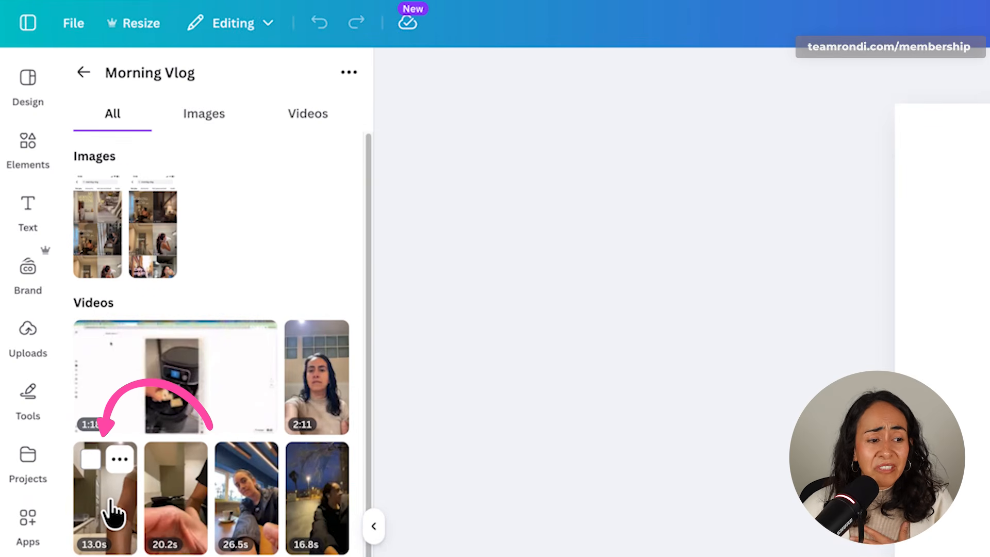
mouse_move(334, 451)
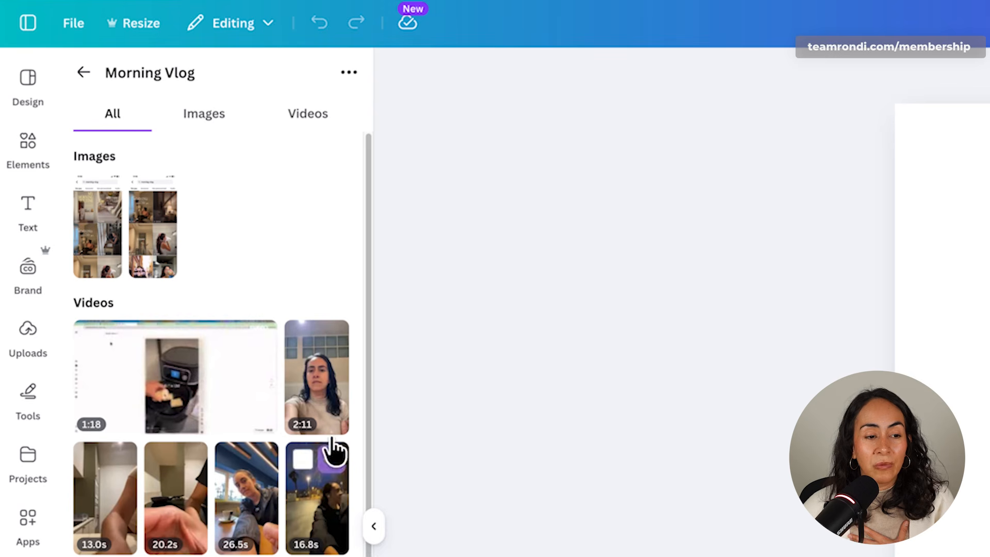
Identify the first recorded clip, IMG_8551.MOV, in Finder, add its matching 25.6-second video to the design, and place the playhead at 5.9 seconds
click(347, 75)
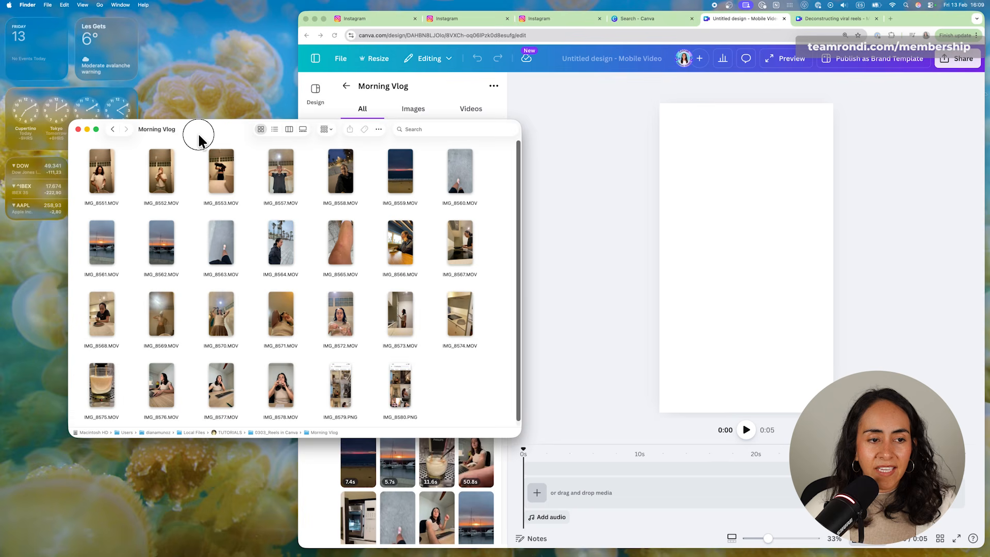
drag(199, 137, 135, 140)
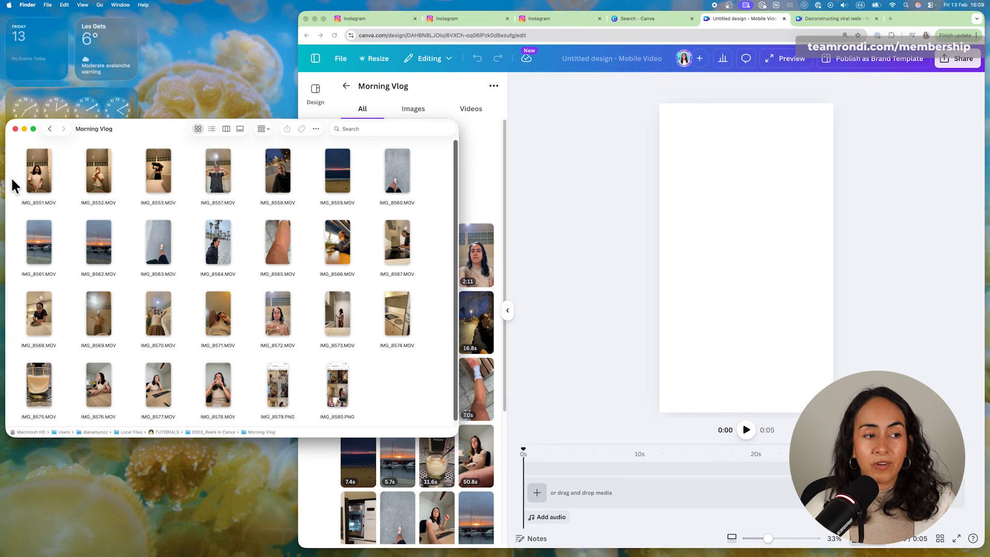
click(40, 191)
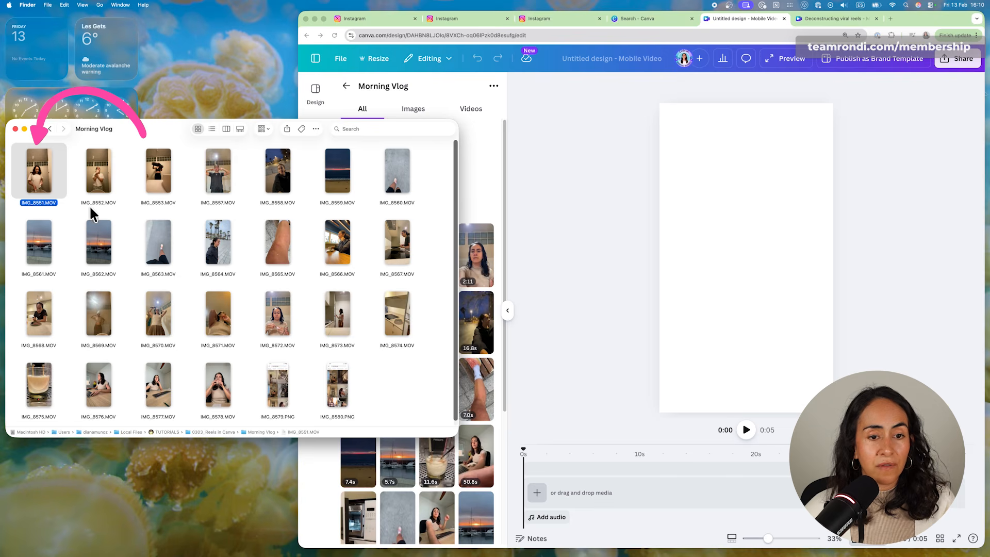
click(565, 248)
scroll(459, 407, down, 5)
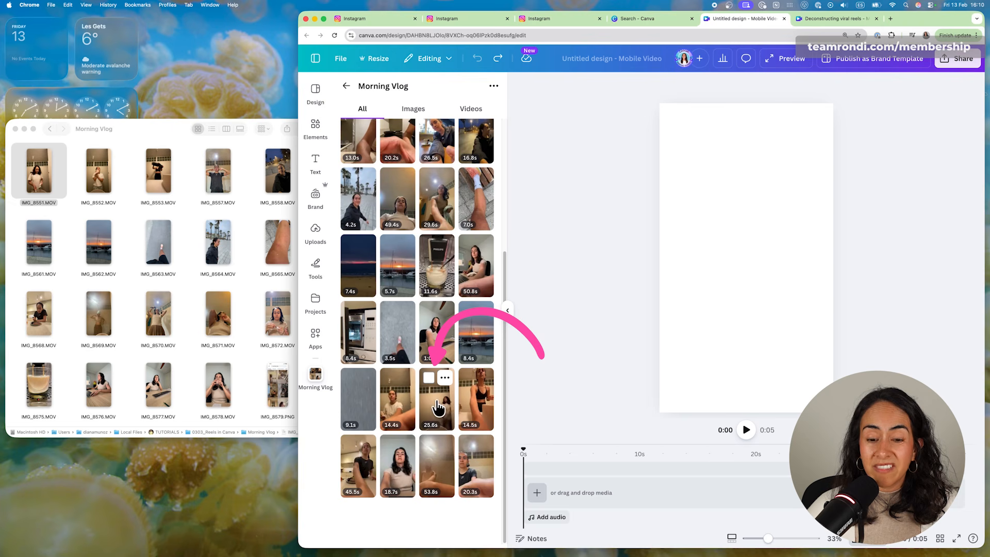
click(437, 408)
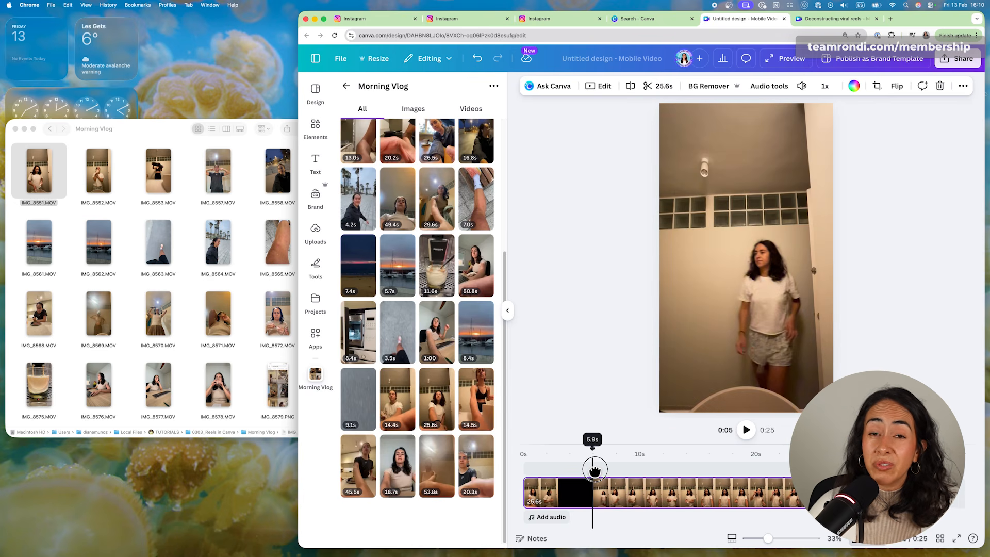
click(593, 469)
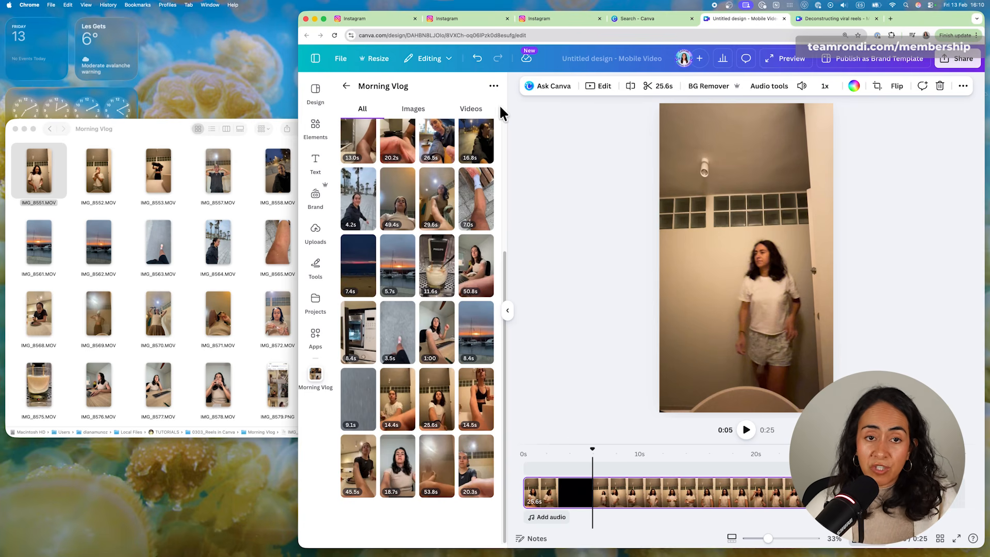
Reload the second and first Instagram reference reels and examine how each one opens
click(460, 21)
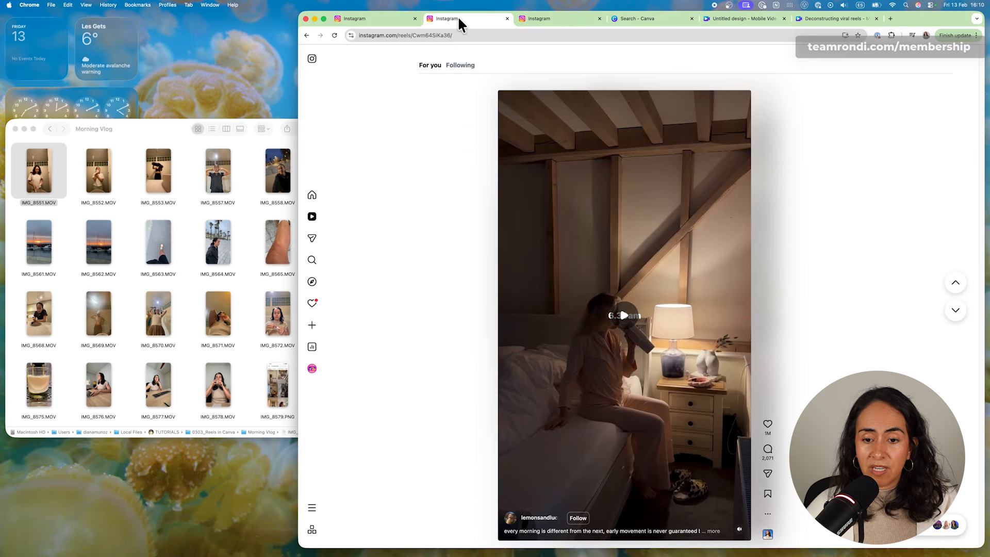
click(335, 35)
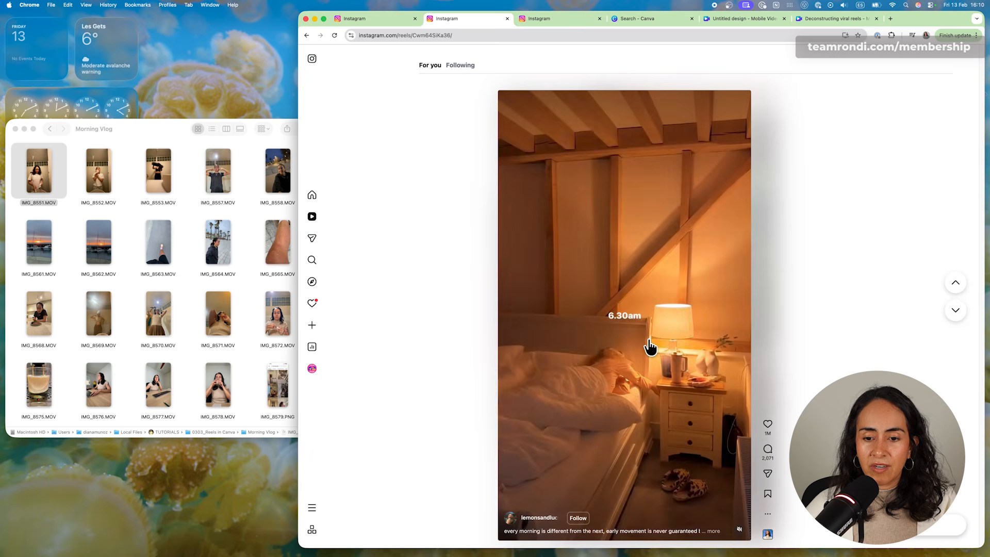
click(380, 18)
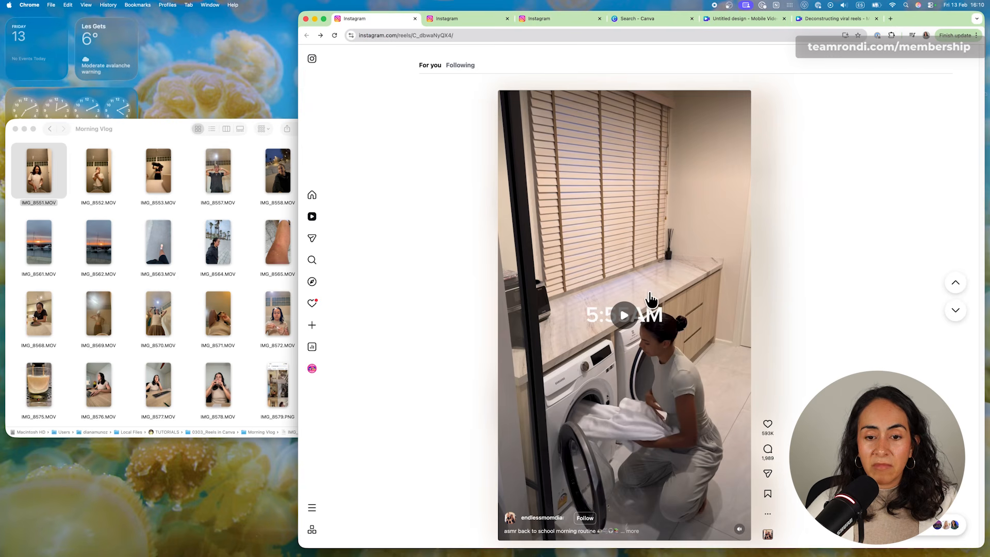
click(334, 35)
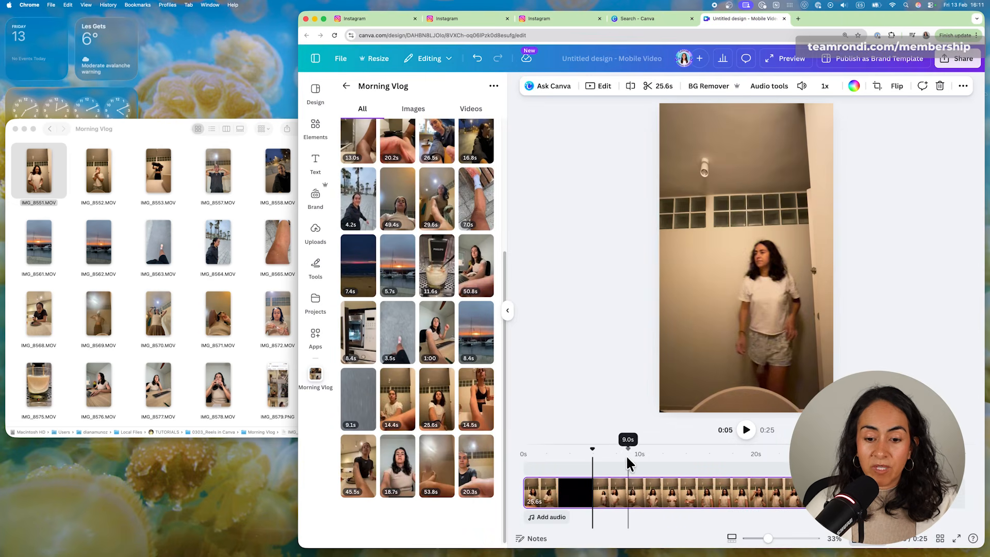
Split the clip at 4.8 seconds, in its dark section, and delete the part before the cut
drag(593, 453, 580, 453)
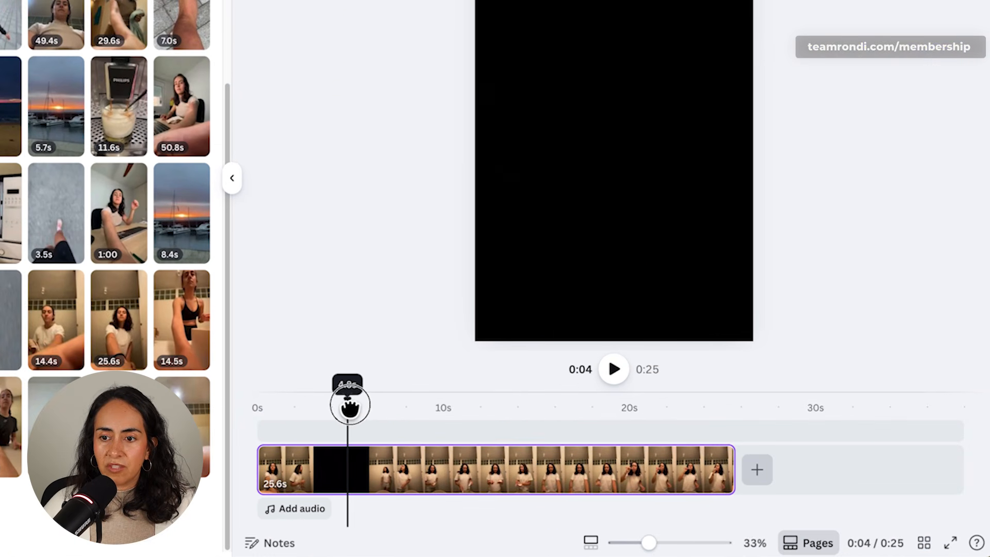
drag(350, 405, 350, 405)
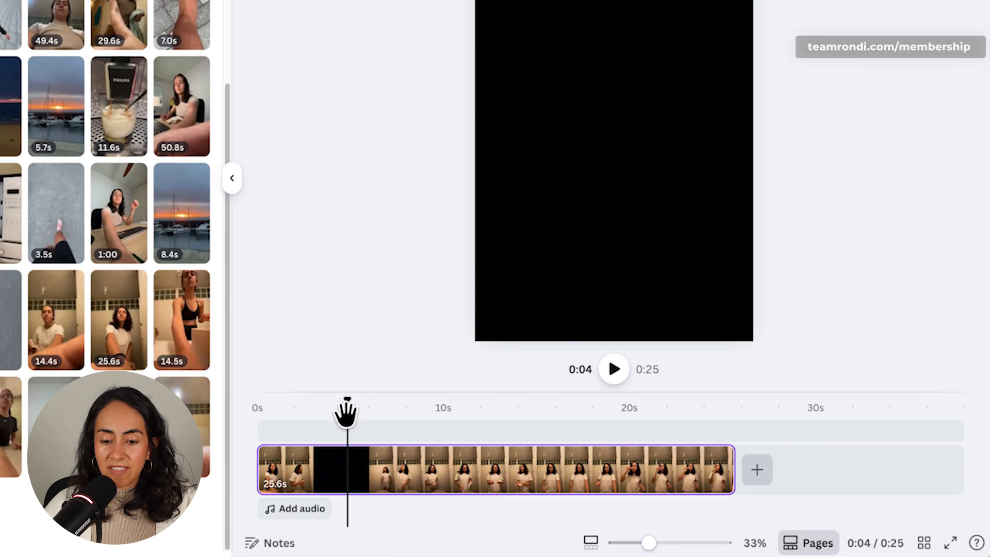
drag(344, 406, 345, 406)
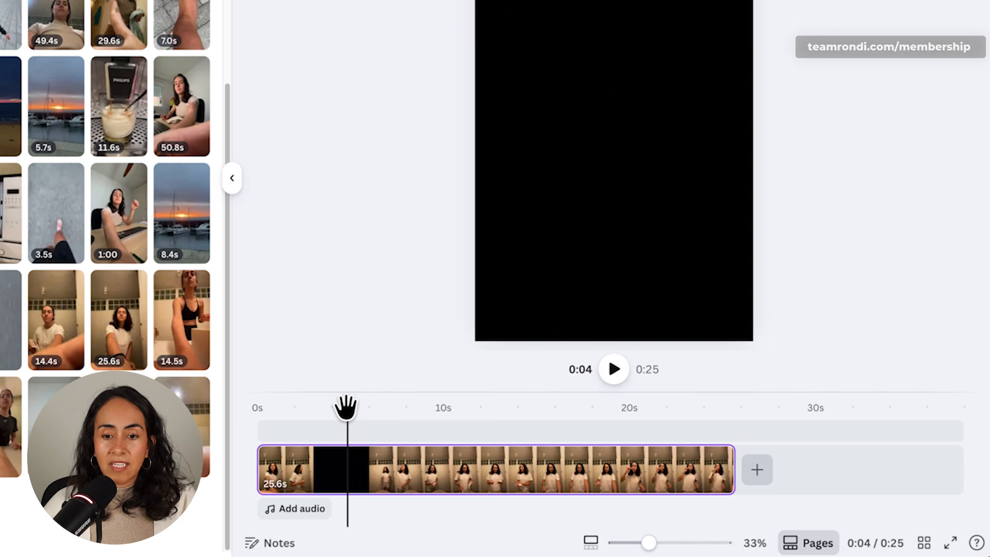
key(s)
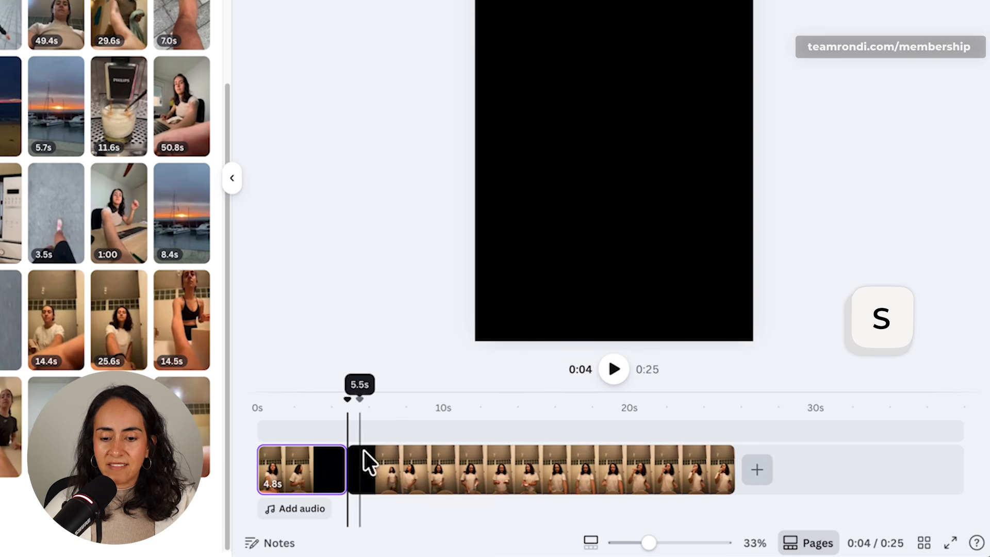
click(299, 465)
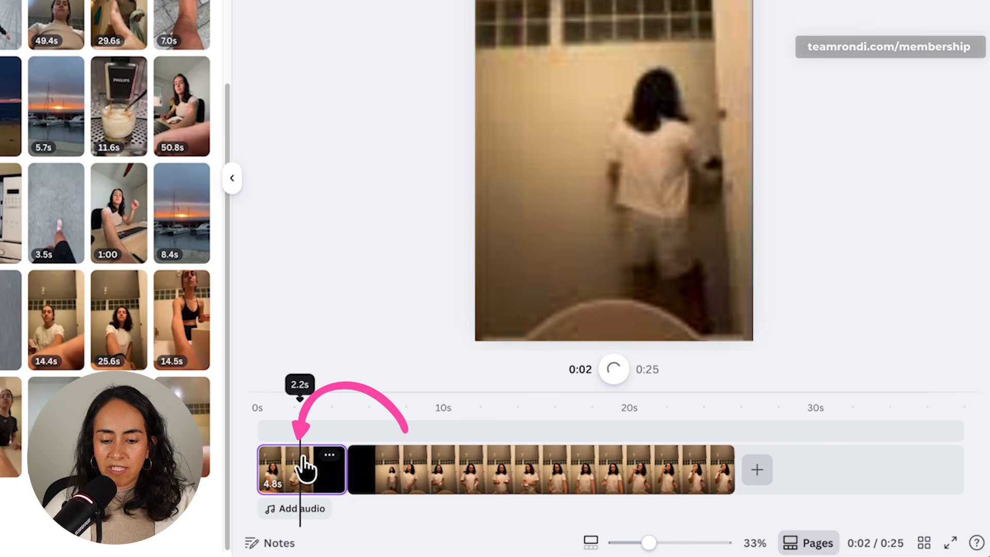
key(Delete)
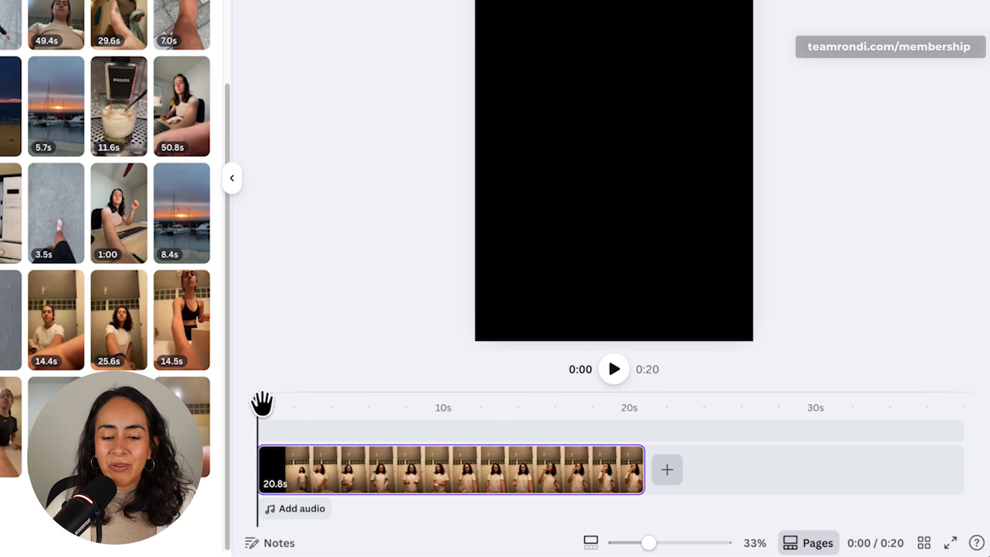
Split the remaining clip at about 1 second, just after the light comes on, and return the playhead to the start
mouse_move(260, 401)
mouse_down()
mouse_move(275, 423)
mouse_move(273, 404)
mouse_move(277, 412)
mouse_up()
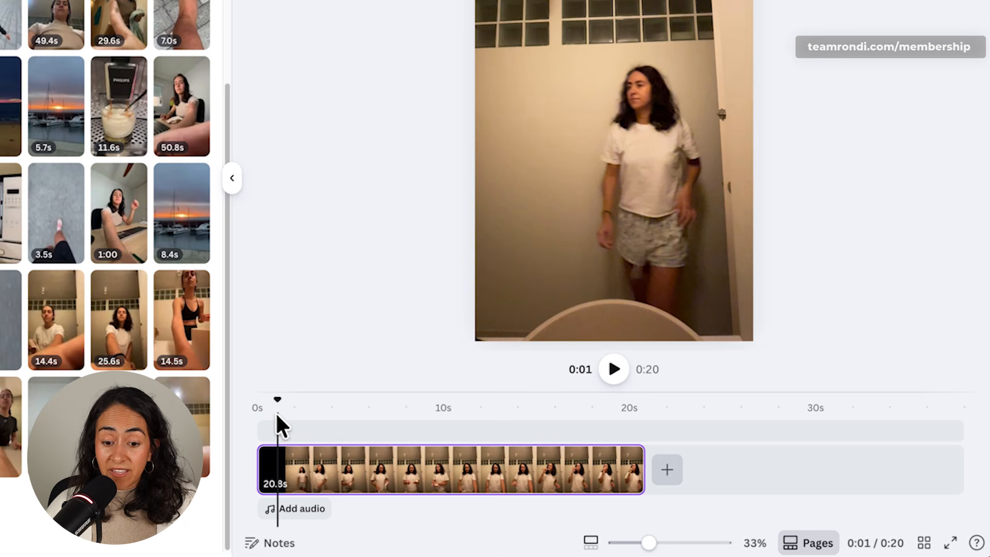
key(s)
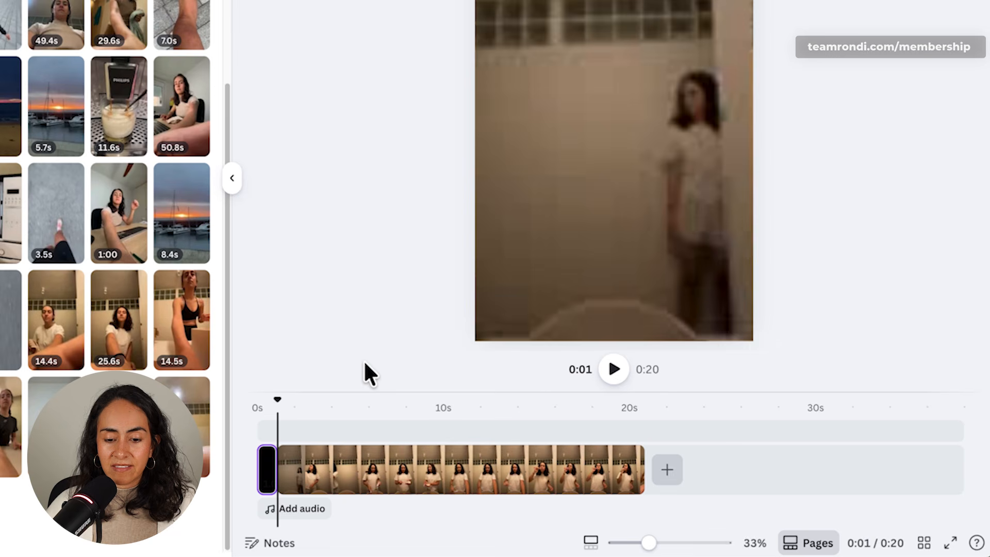
click(236, 403)
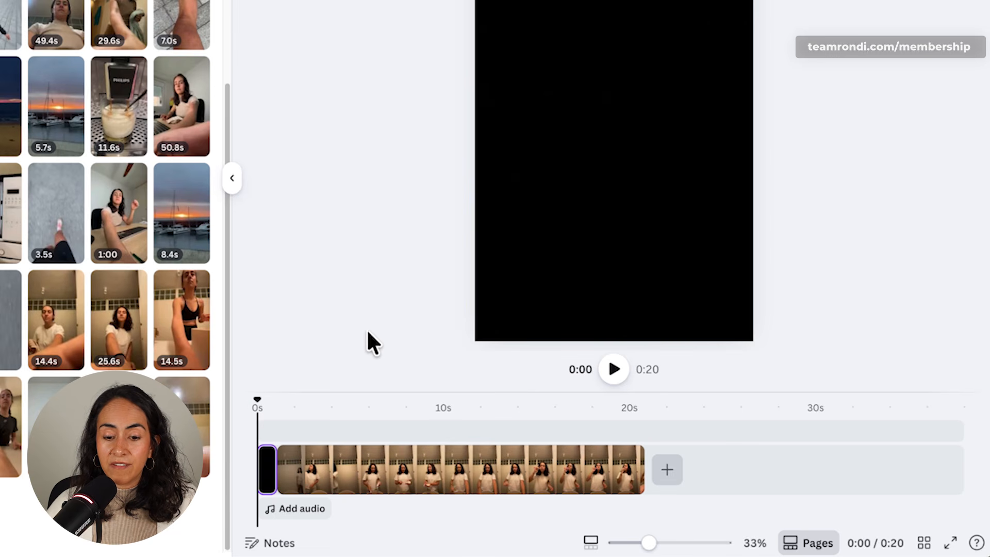
Play the opening, split the footage at about 5.9 seconds, and delete the section between the opening one-second clip and this cut
key(space)
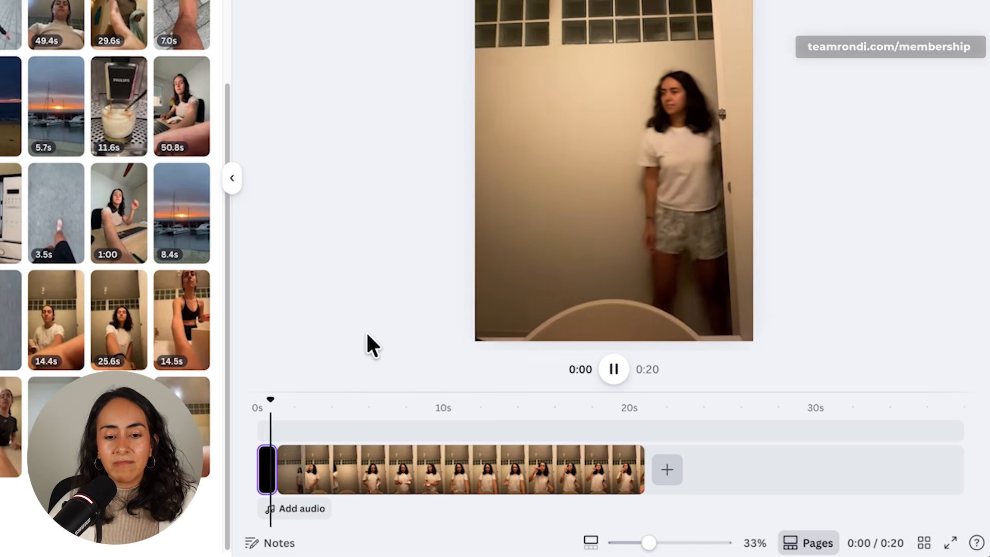
drag(273, 399, 368, 404)
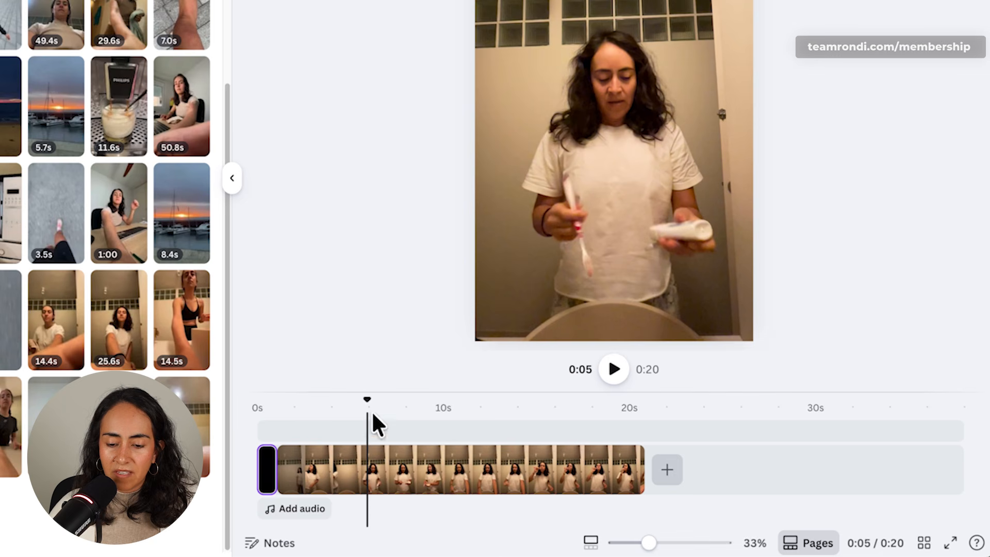
key(s)
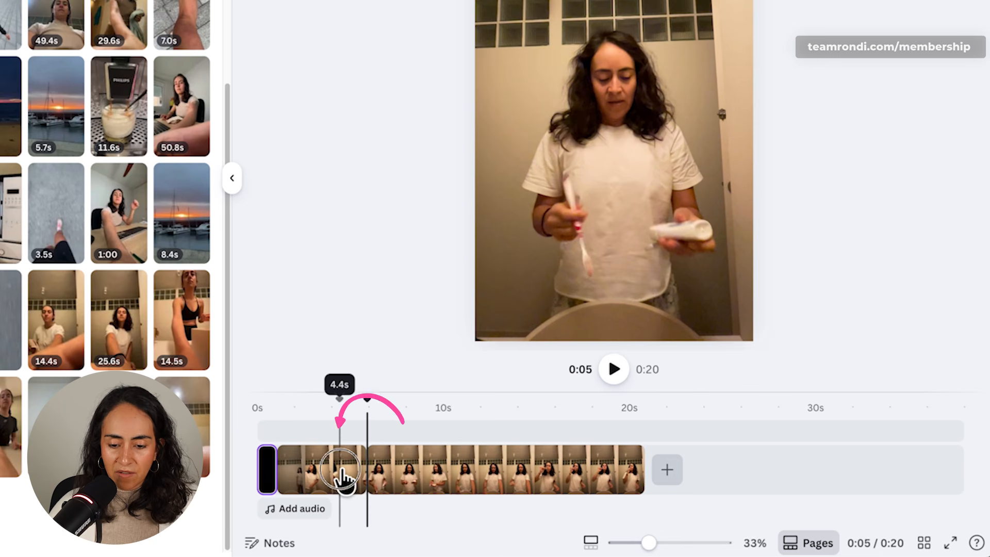
click(340, 464)
key(Delete)
Split the footage at about 2 seconds and remove the stretch up to about 10 seconds, where the toothbrushing begins
drag(277, 398, 293, 404)
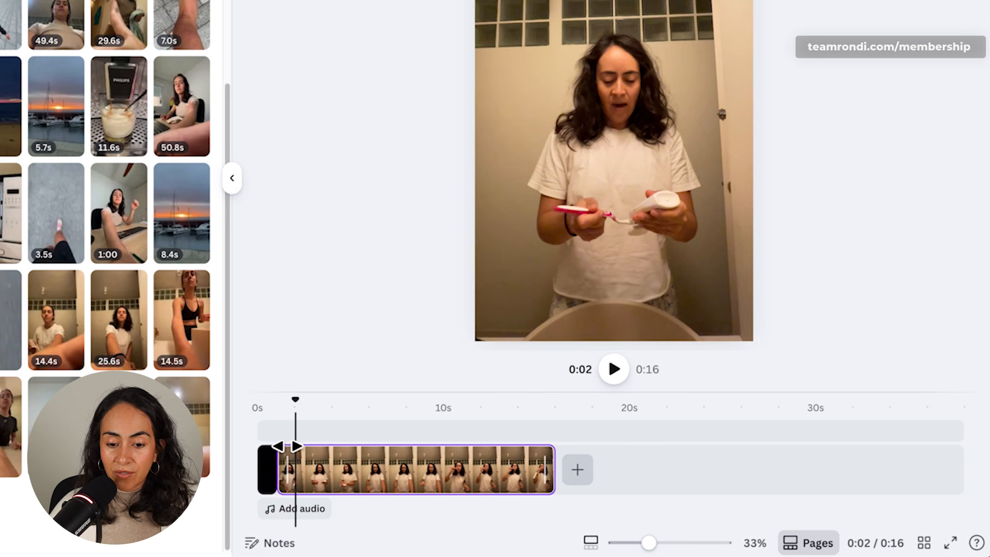
key(s)
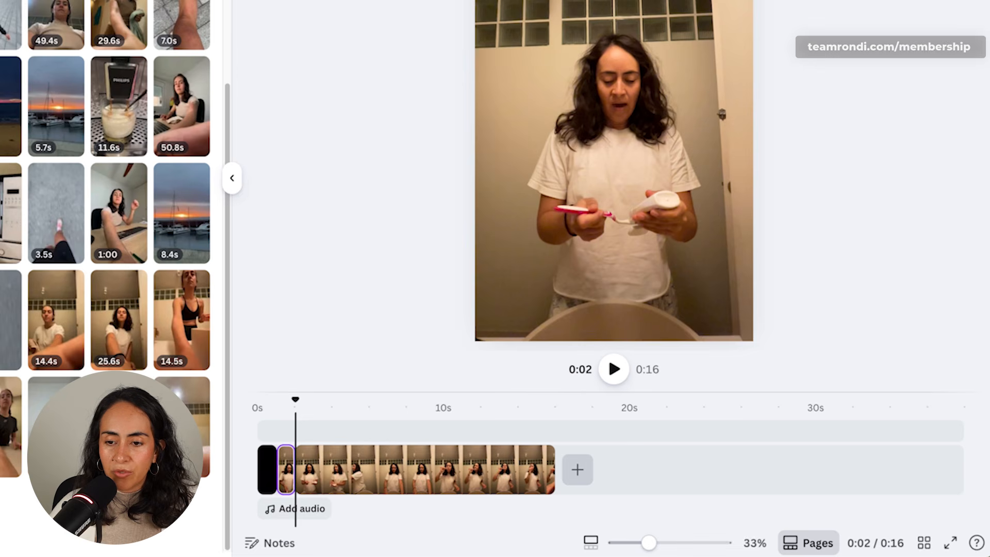
drag(295, 400, 442, 407)
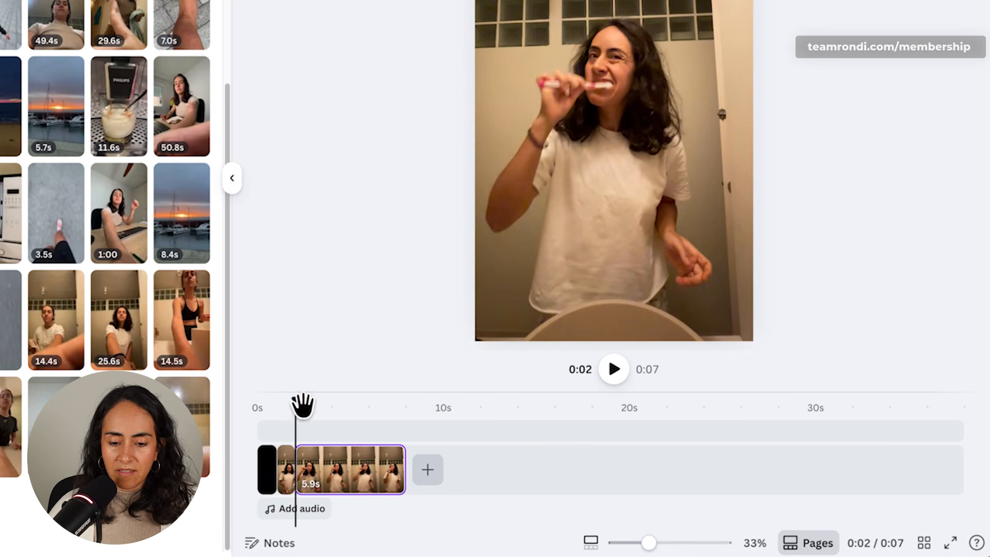
Split the toothbrushing footage at about 3 seconds and delete everything after the cut
drag(303, 405, 315, 403)
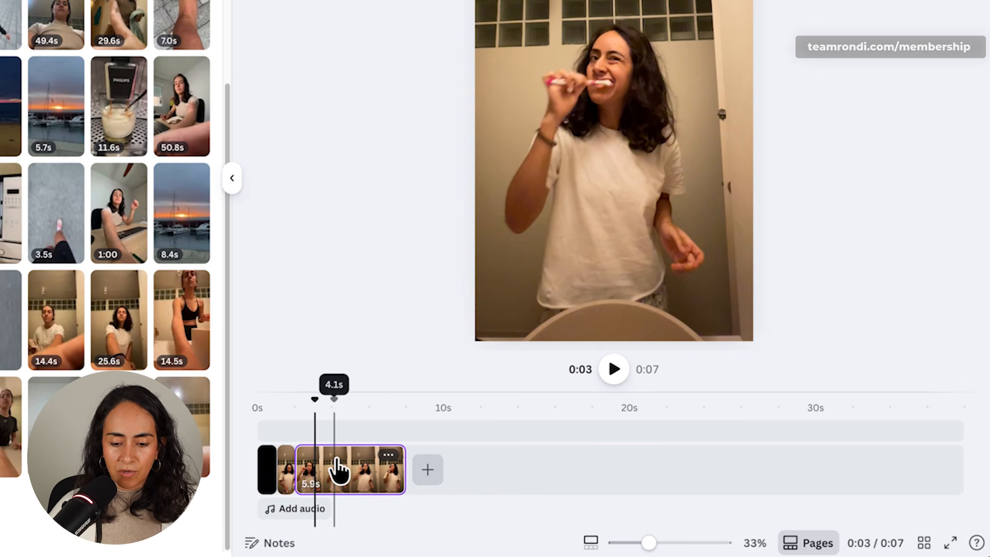
key(s)
click(355, 467)
key(Delete)
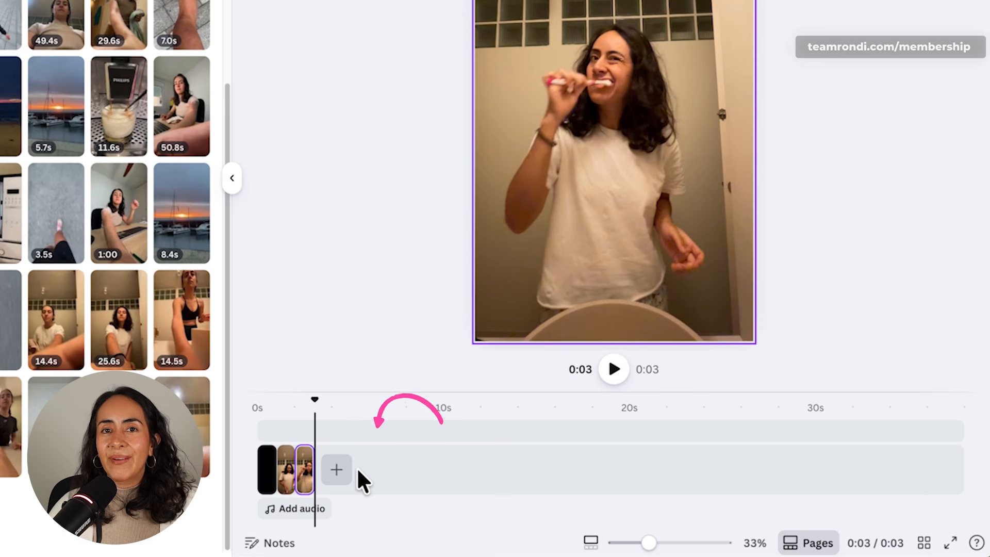
click(364, 244)
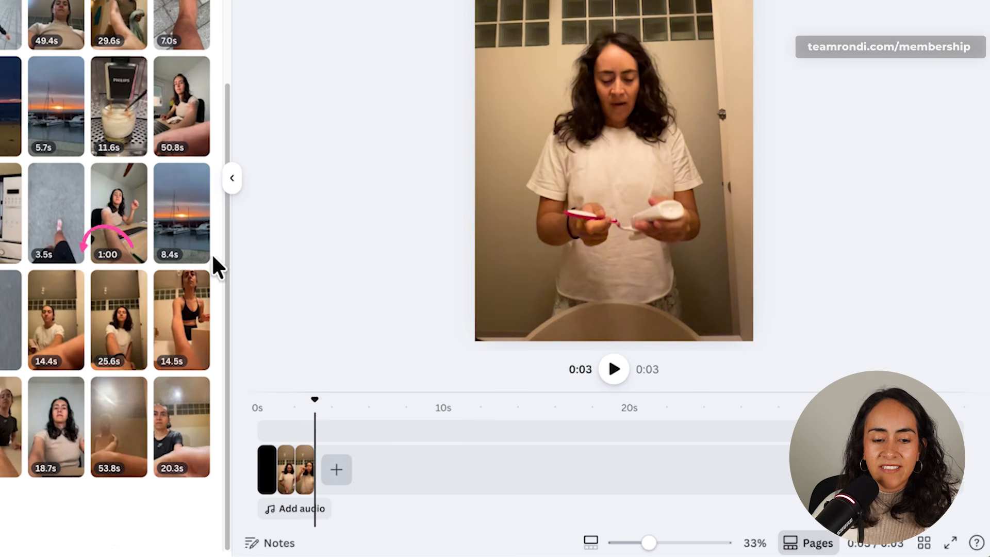
Add the 14.4-second bathroom clip to the end of the timeline, split it at about 5 seconds, and delete its first part
click(69, 335)
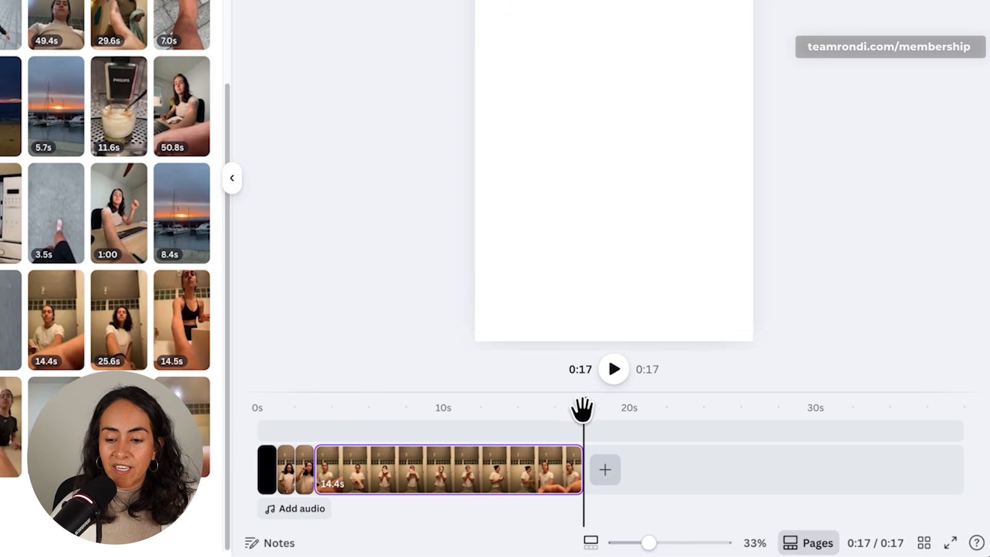
drag(583, 409, 359, 442)
key(s)
click(332, 470)
key(Delete)
Split the face-washing clip at about 4 and 9.9 seconds and delete the section between the two cuts
drag(316, 405, 445, 403)
key(s)
key(space)
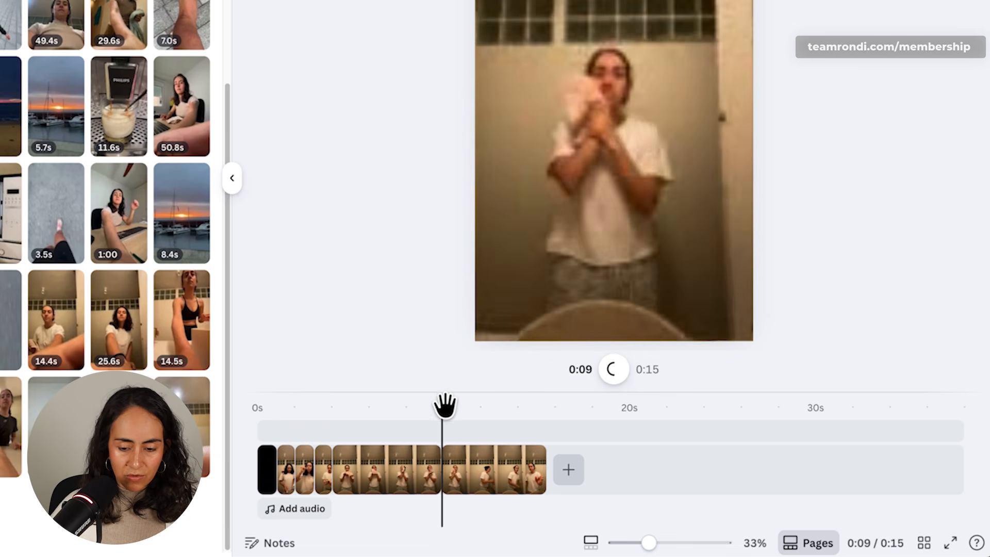
click(405, 482)
key(Delete)
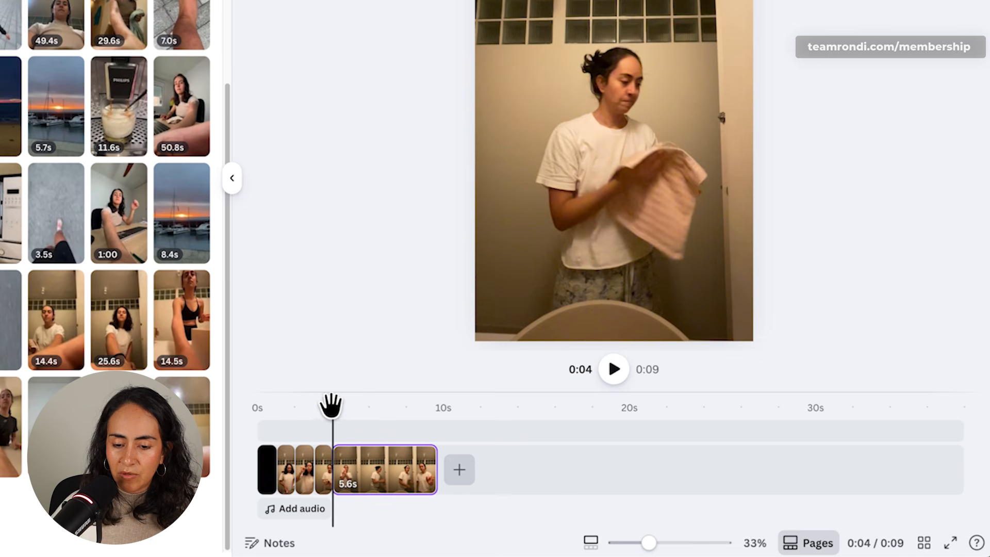
Split the towel shot at 4.5 seconds, delete the remainder, and move the playhead back over the short towel clip
drag(330, 403, 341, 407)
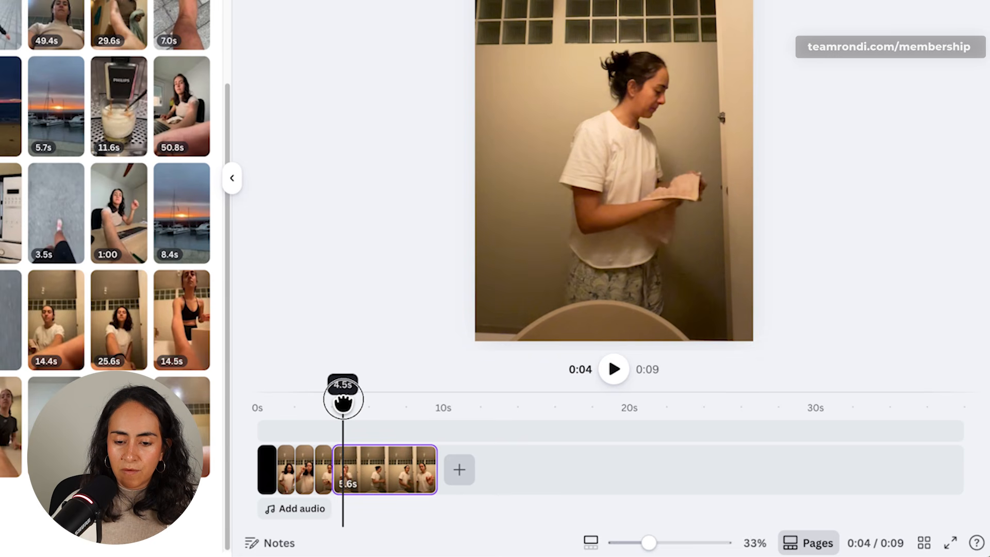
key(s)
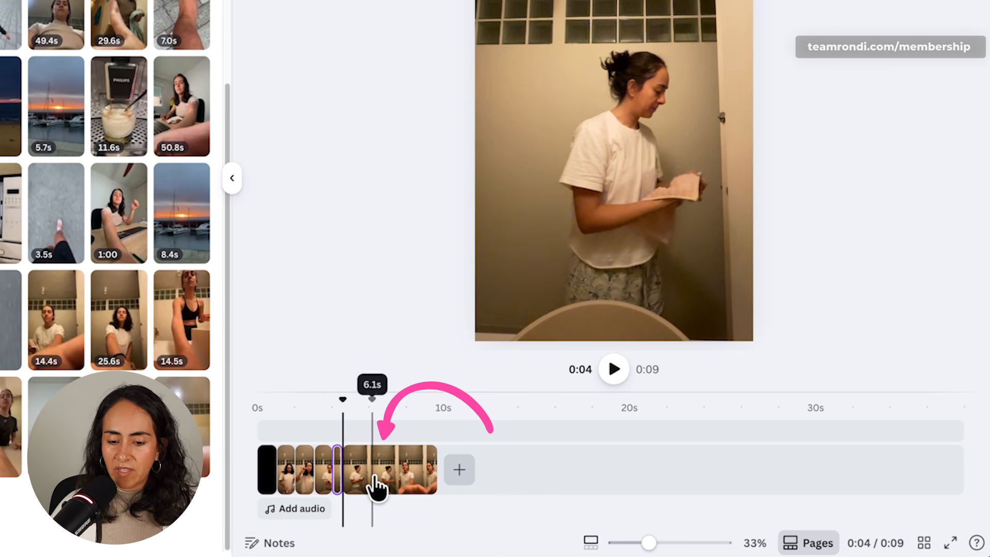
click(376, 479)
key(Delete)
mouse_move(349, 399)
mouse_down()
mouse_move(323, 407)
mouse_move(340, 413)
mouse_up()
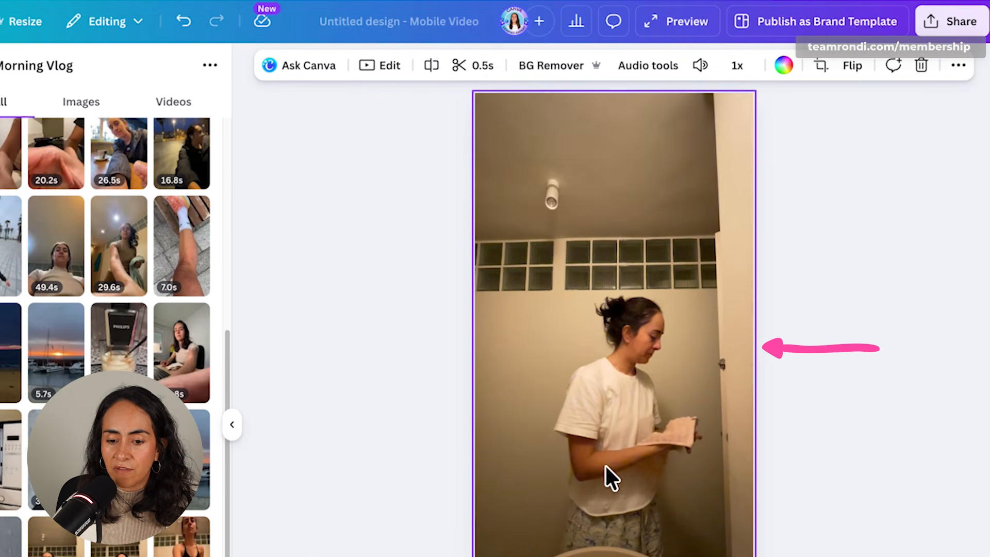
Shift the 0.5-second trim window of the towel clip to a different moment of the footage, previewing the selection
click(474, 71)
drag(764, 66, 771, 66)
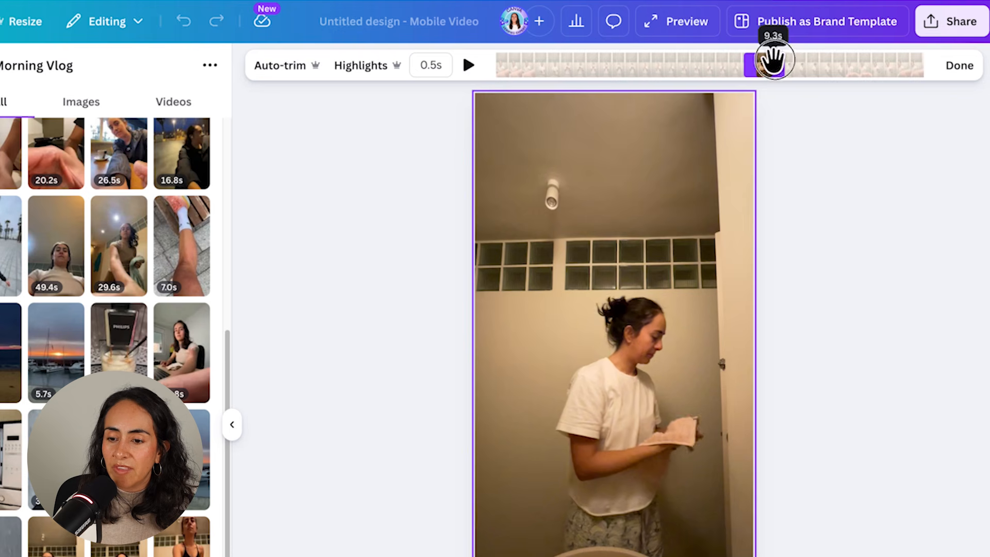
drag(769, 62, 805, 94)
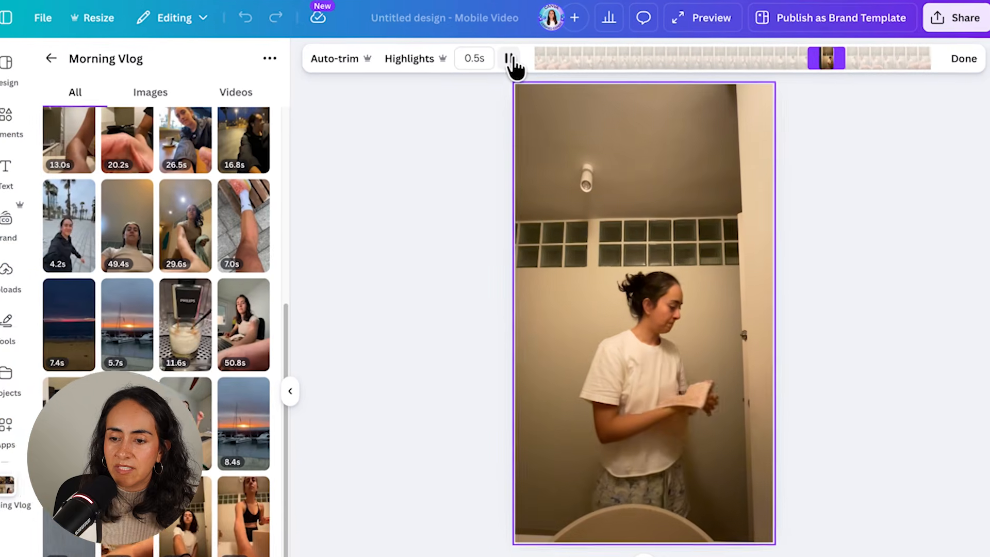
click(518, 55)
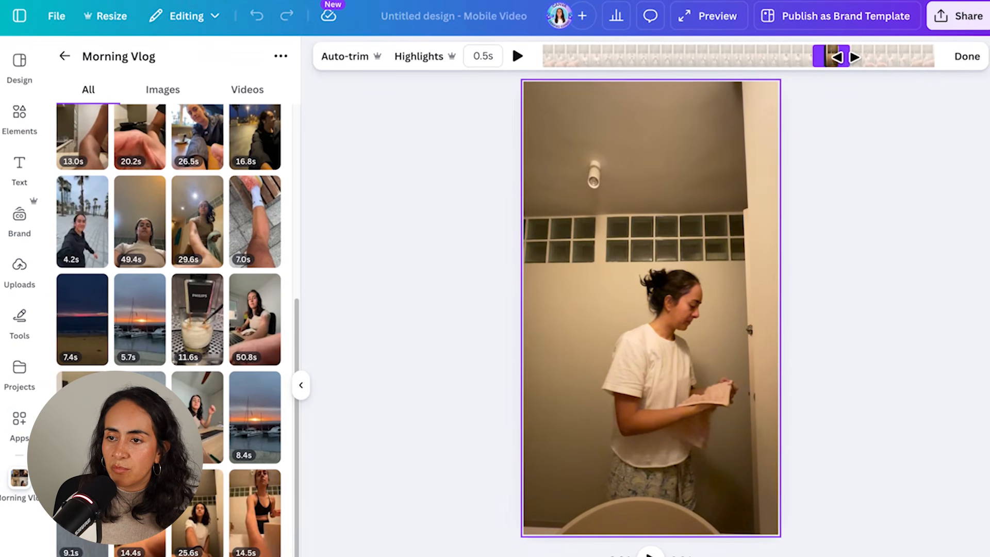
click(518, 55)
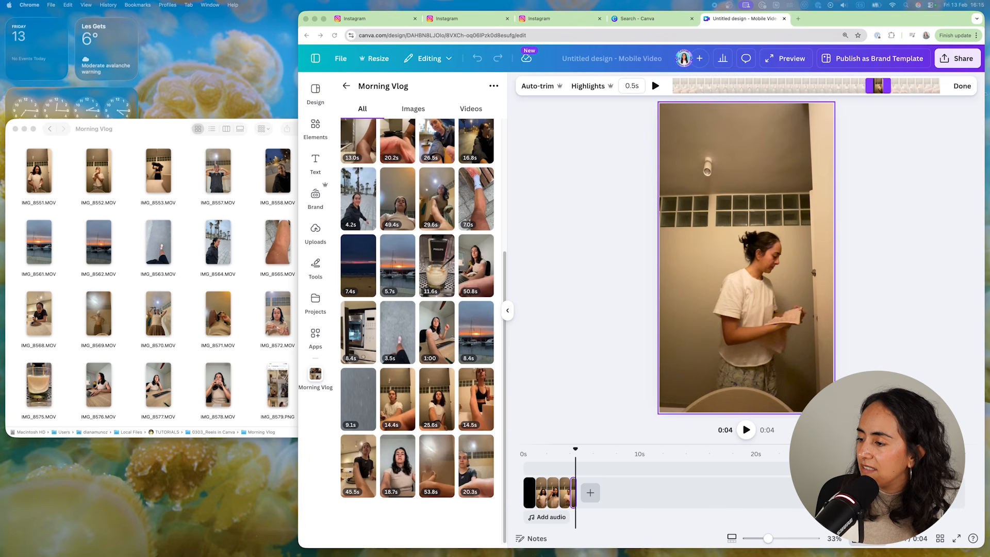
mouse_move(879, 86)
mouse_down()
mouse_move(898, 86)
mouse_move(873, 85)
mouse_up()
click(915, 305)
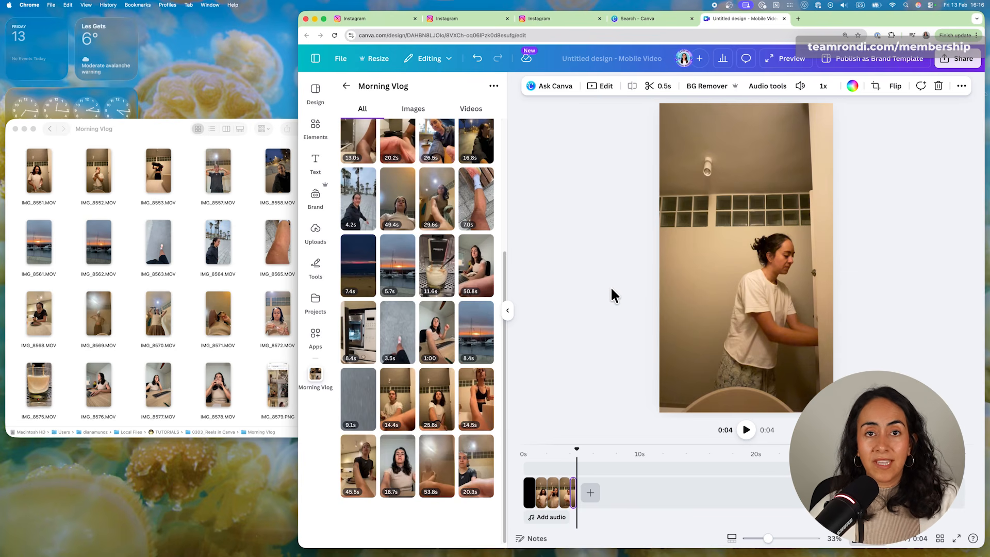
Check IMG_8553.MOV in Finder as the next recorded clip and return to the Canva design
click(155, 187)
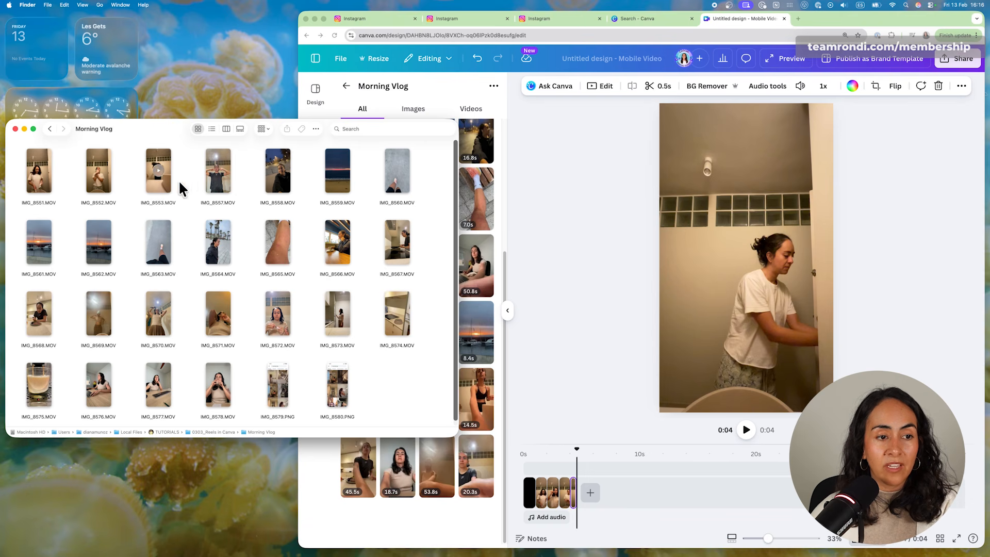
click(537, 258)
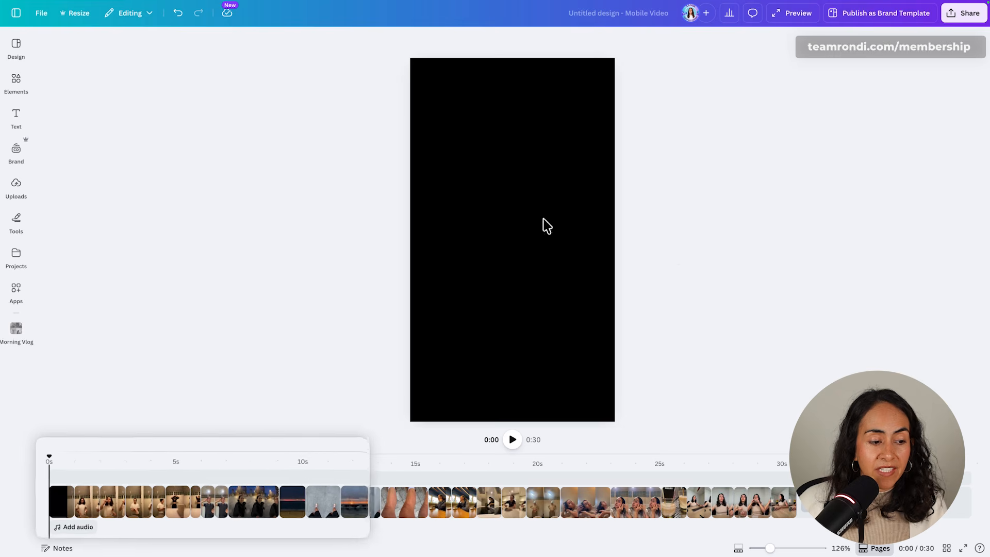
Examine the duration of each clip from the dark opening through the bathroom shots to the nighttime selfie clip
drag(50, 459, 64, 462)
click(67, 489)
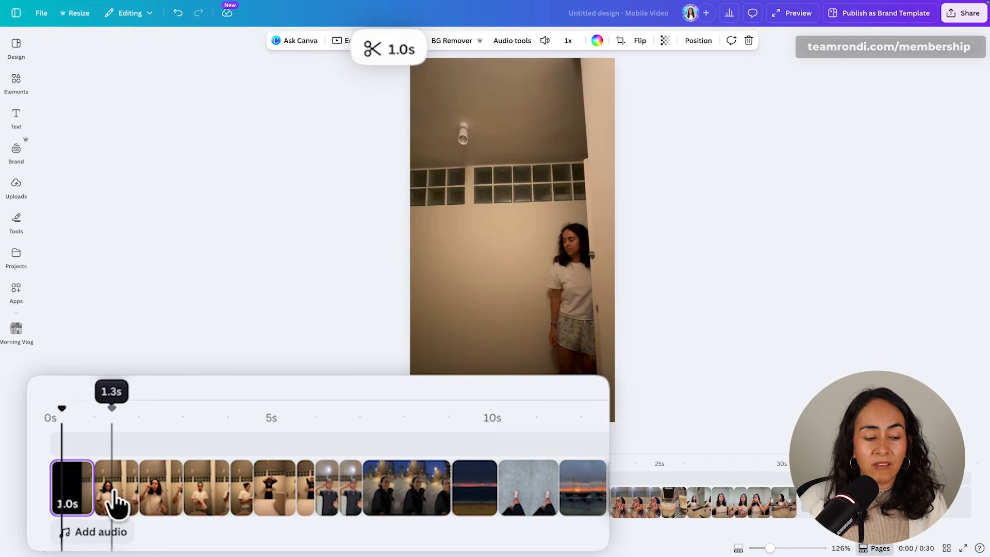
click(114, 499)
click(159, 506)
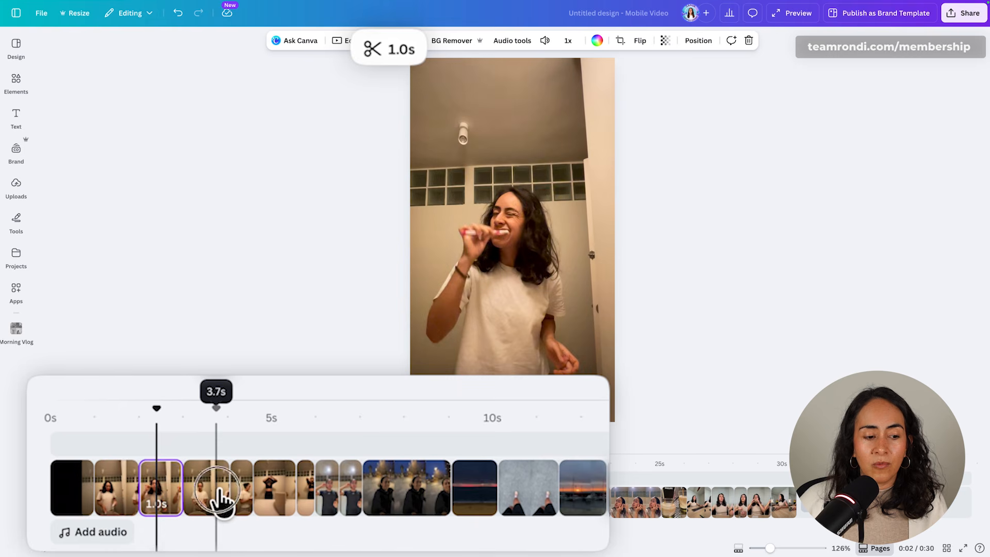
click(216, 504)
click(239, 503)
click(276, 504)
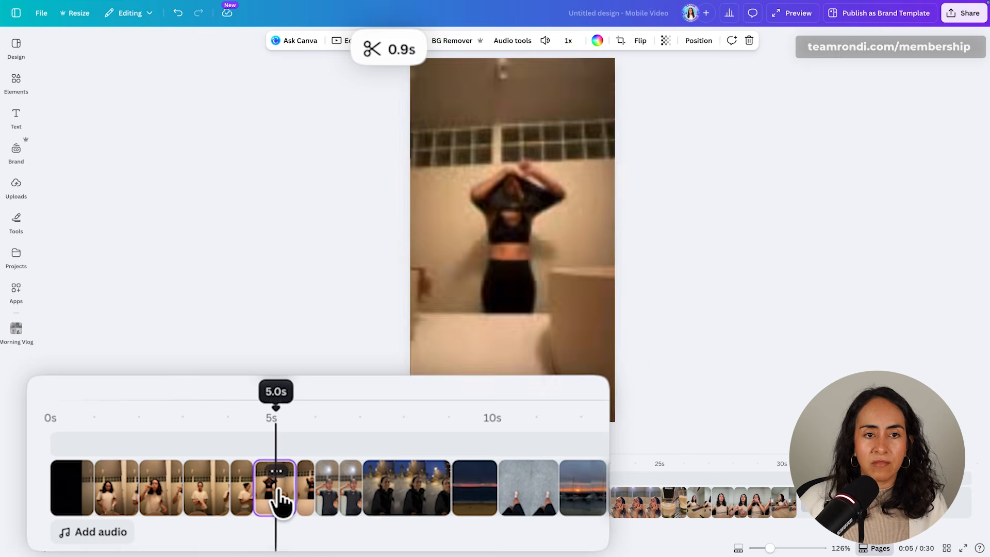
click(308, 502)
click(328, 502)
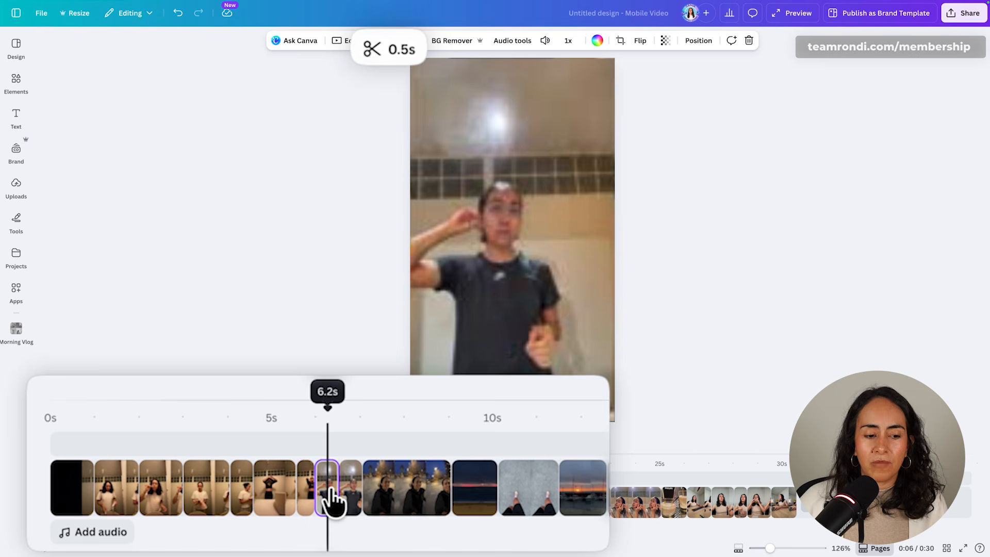
click(353, 497)
click(420, 482)
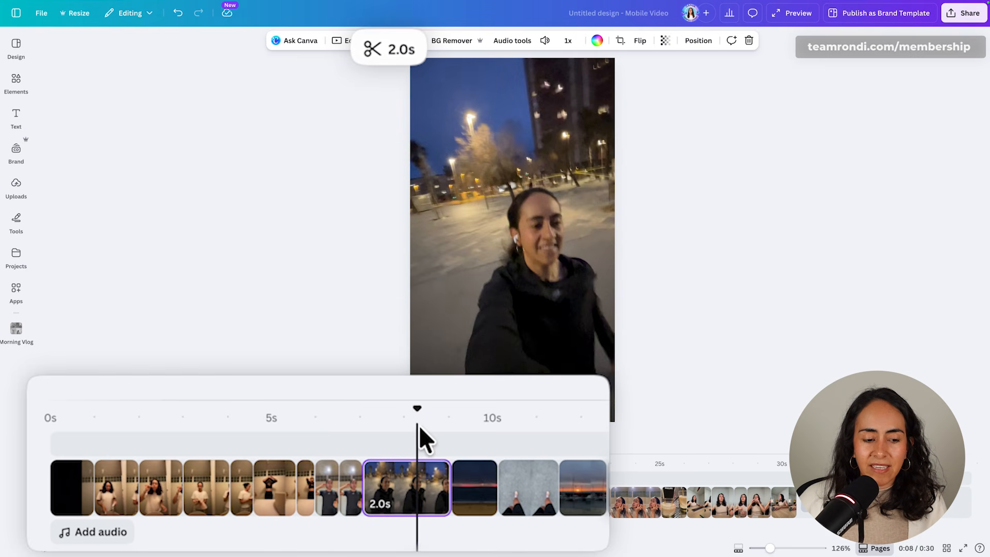
Play the nighttime selfie clip from 7.0 seconds and move on to the start of the walking-feet shot
drag(418, 412, 362, 445)
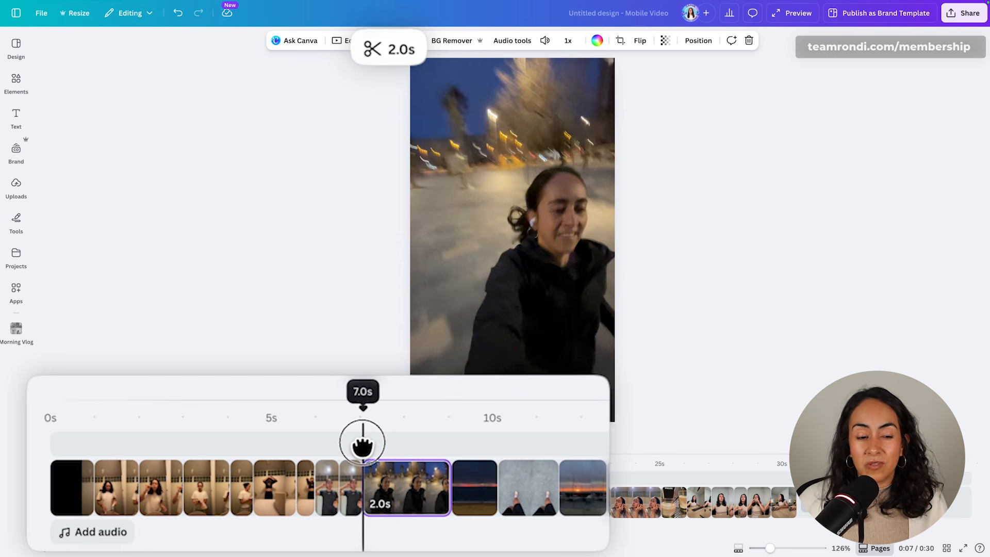
key(space)
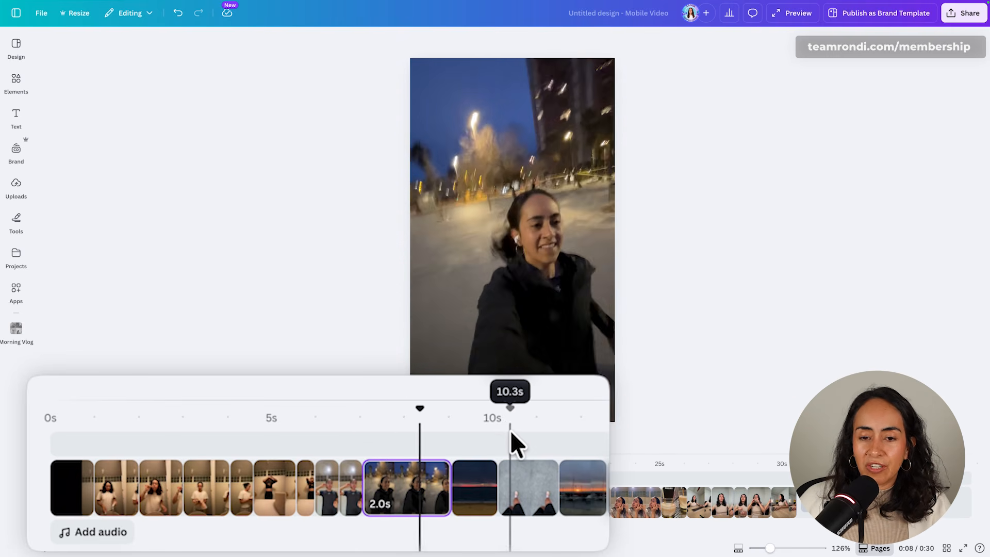
key(space)
drag(436, 416, 496, 415)
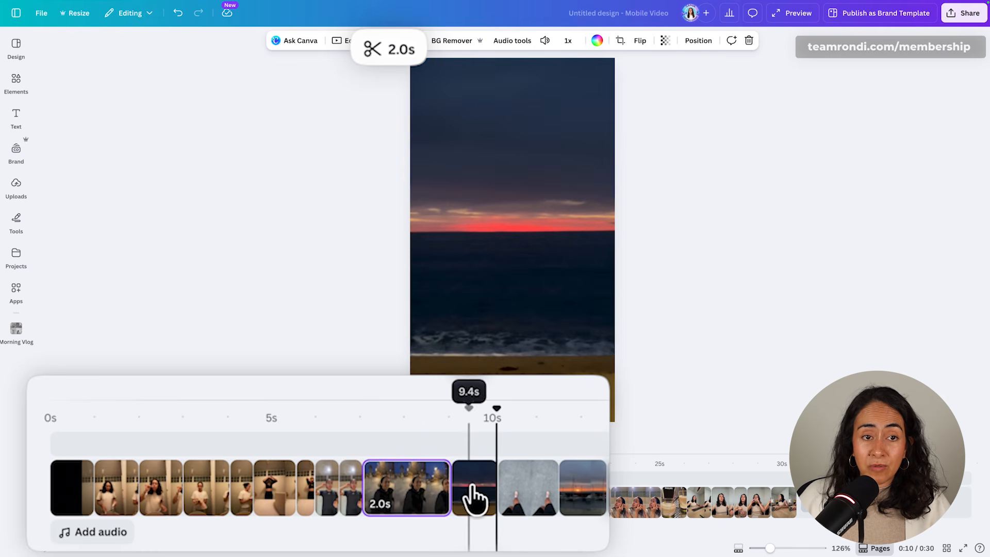
Check the durations of the beach sunrise, walking-feet, harbor and leg close-up clips, and return the playhead to the start
click(469, 493)
click(531, 490)
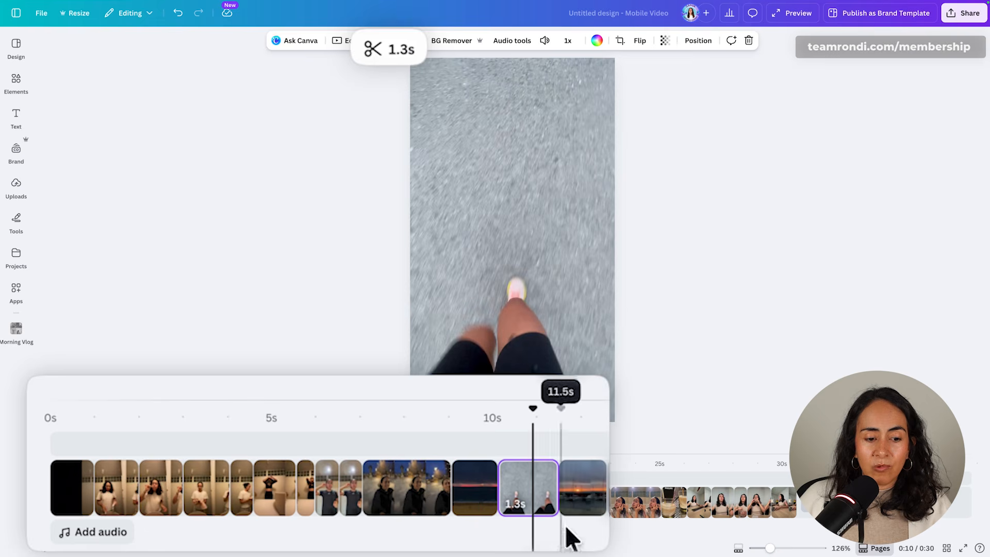
click(581, 490)
drag(362, 467, 26, 503)
click(404, 496)
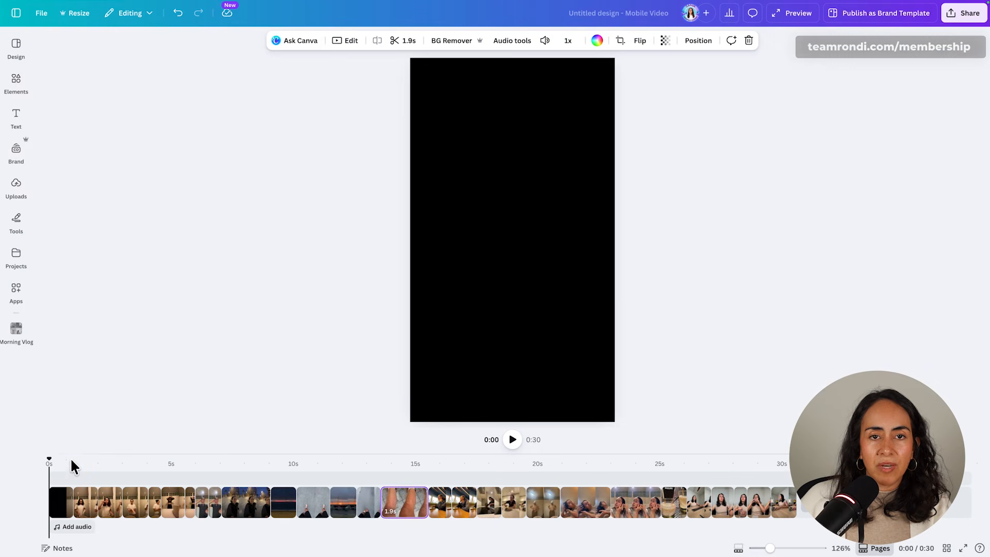
Place the playhead at about 0.5 seconds, just after the light comes on, and add a text box
drag(48, 462, 62, 463)
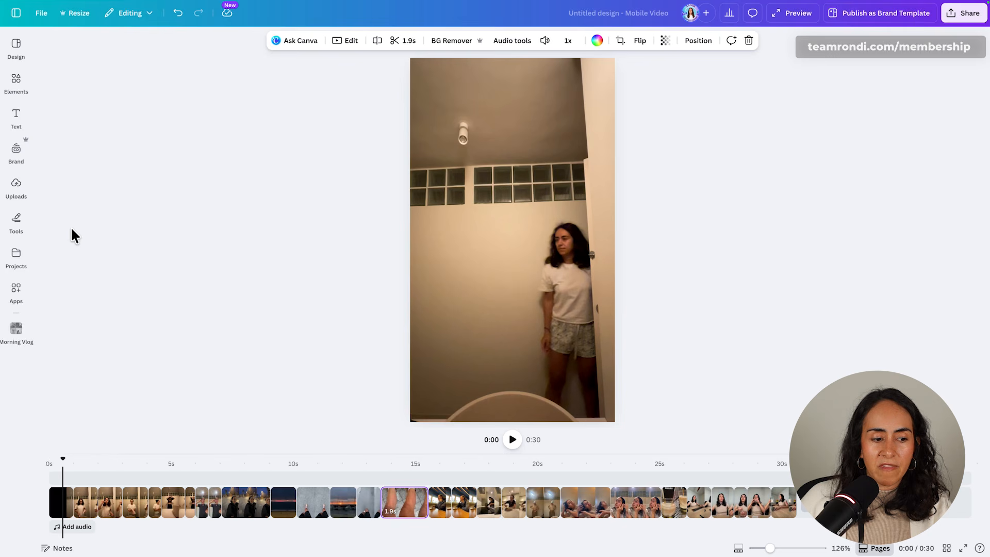
click(22, 85)
click(16, 116)
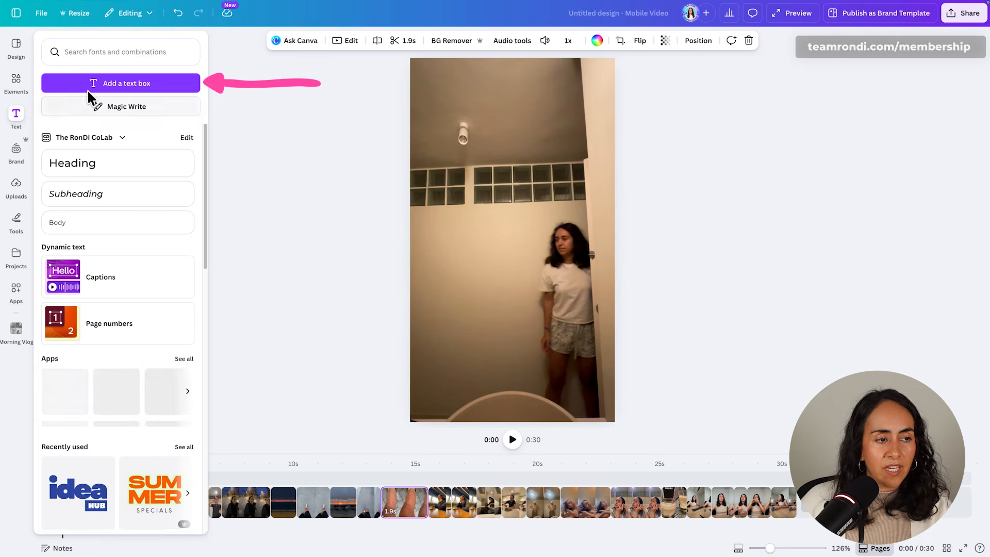
click(155, 88)
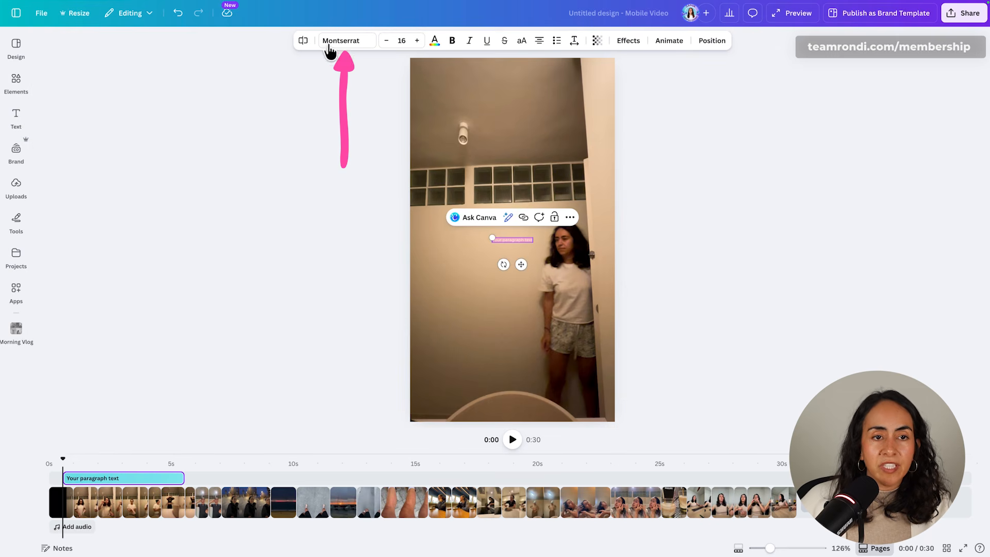
Set the placeholder text in Montserrat Bold and enlarge it to size 30.8
click(330, 49)
click(47, 157)
click(137, 294)
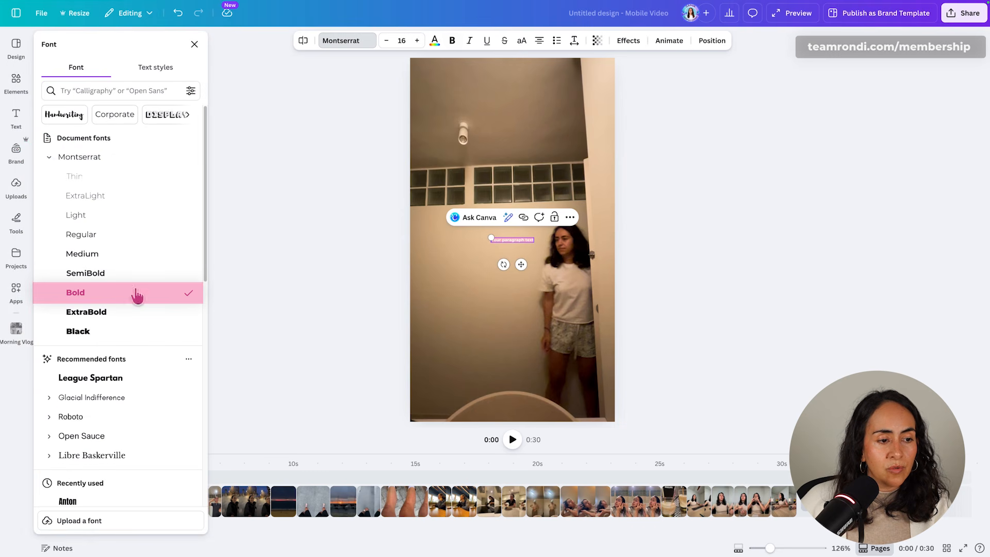
drag(491, 238, 473, 226)
key(ctrl+z)
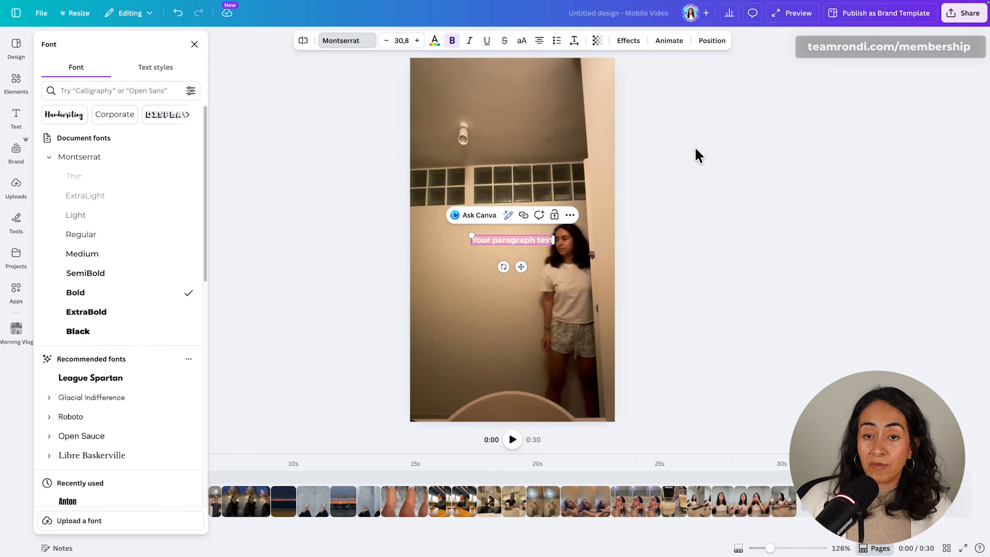
Apply the Lift effect to the text and fit its timing to the opening clip, from the start to about 1 second
click(627, 41)
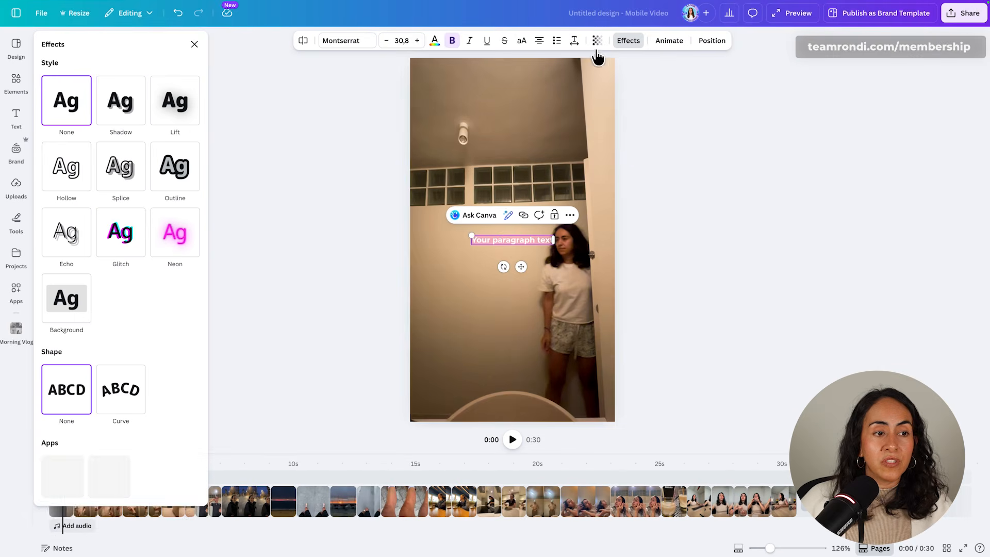
click(179, 106)
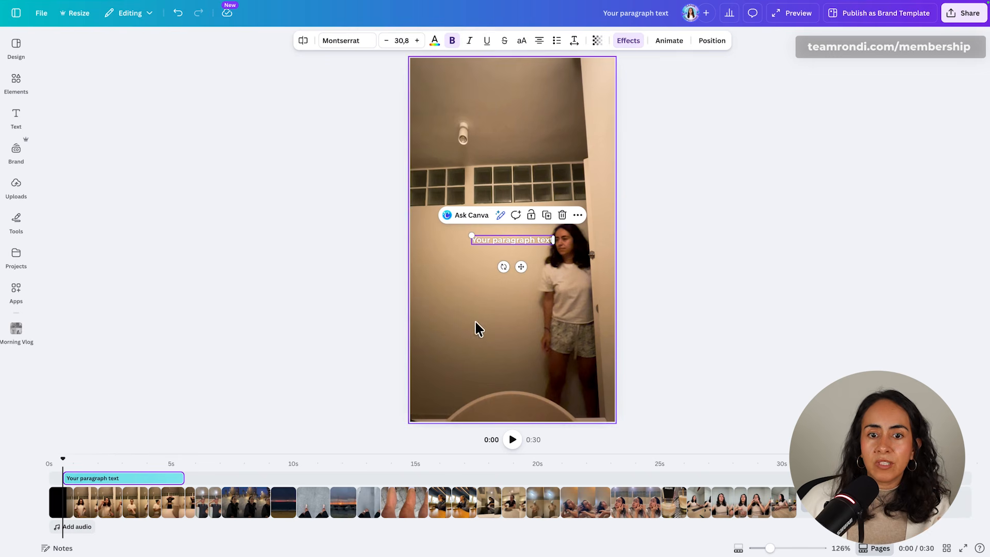
mouse_move(160, 477)
mouse_down()
mouse_move(130, 479)
mouse_move(146, 478)
mouse_up()
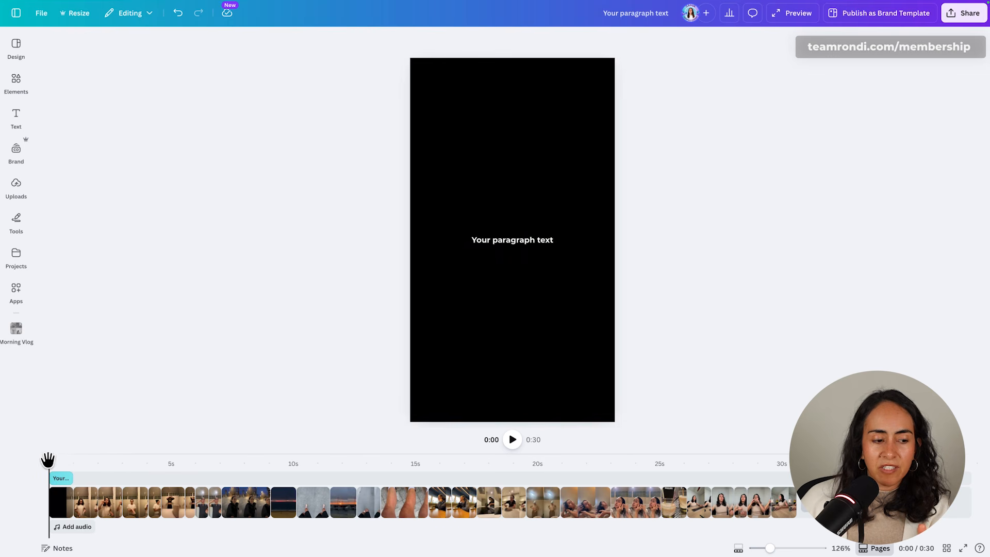
drag(48, 459, 78, 464)
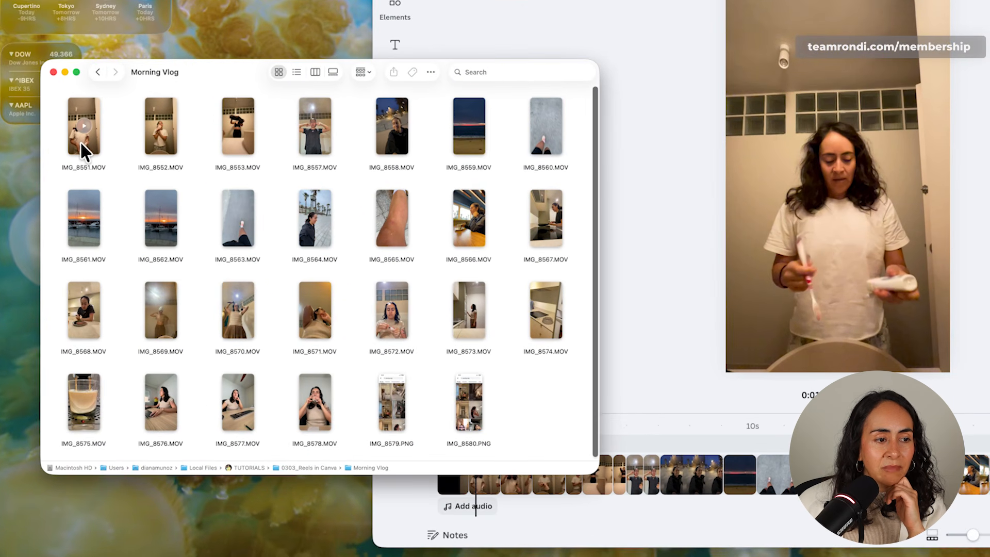
Switch to the Finder window, look up the creation time in the info for IMG_8551.MOV, and copy it
right_click(82, 144)
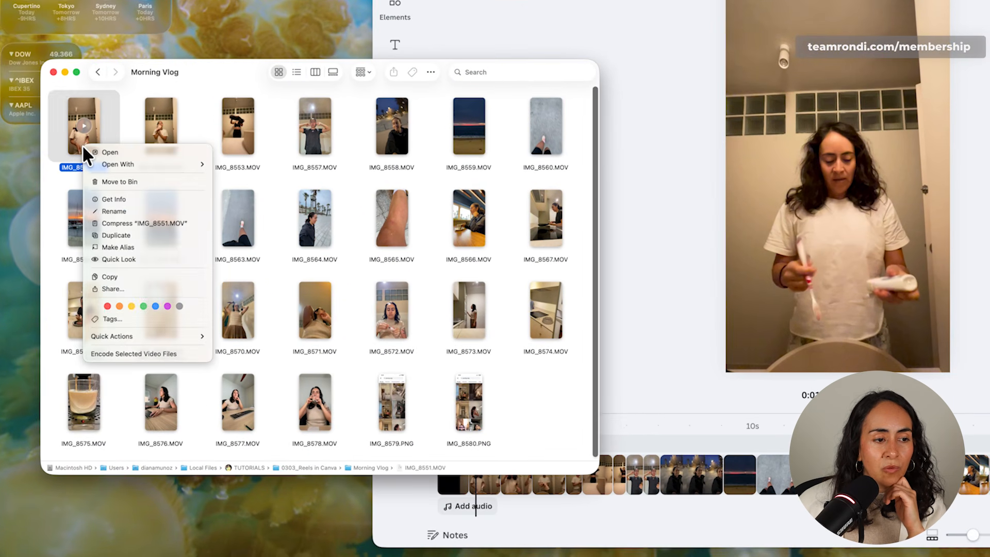
click(127, 201)
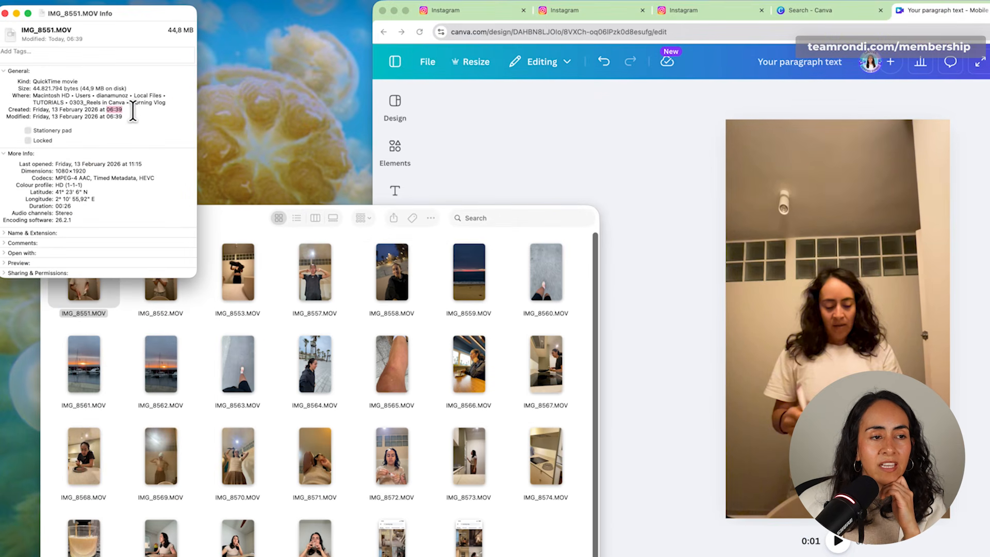
right_click(116, 108)
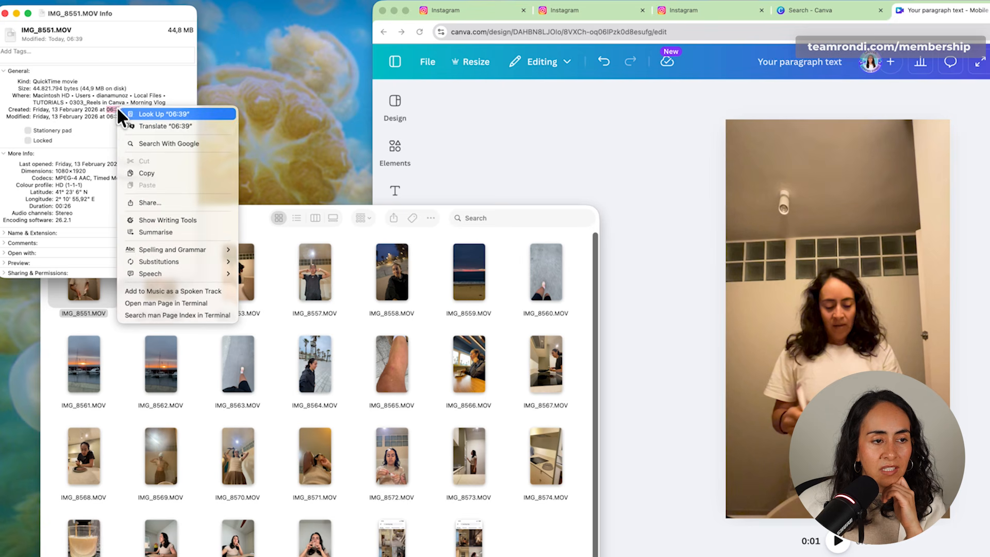
click(159, 173)
click(4, 14)
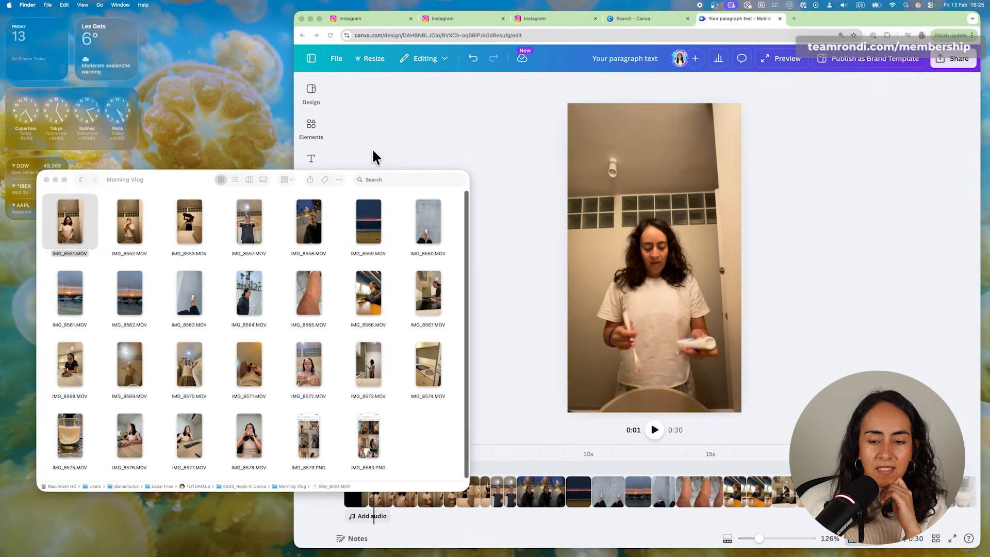
Back in Canva, replace the placeholder text on the opening clip with "06.39am"
click(810, 261)
drag(372, 451, 359, 450)
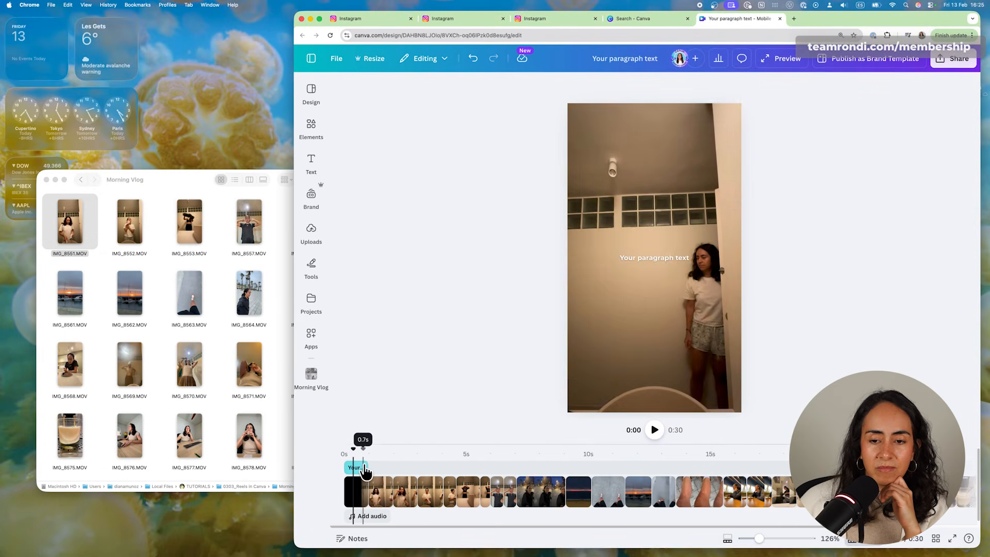
double_click(662, 258)
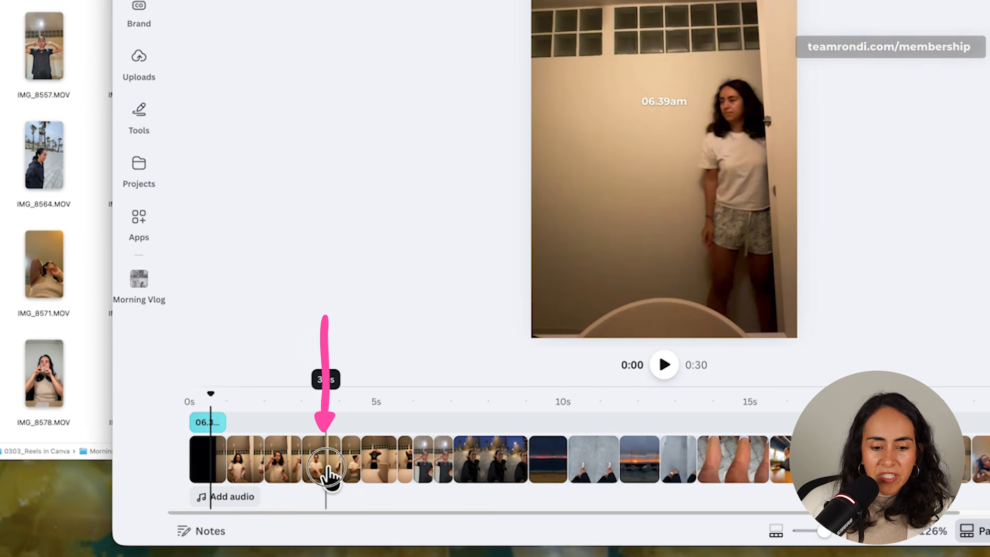
Select the face-drying clip at about 3.6 seconds and look up the creation time of its source file IMG_8552.MOV in Finder
click(326, 467)
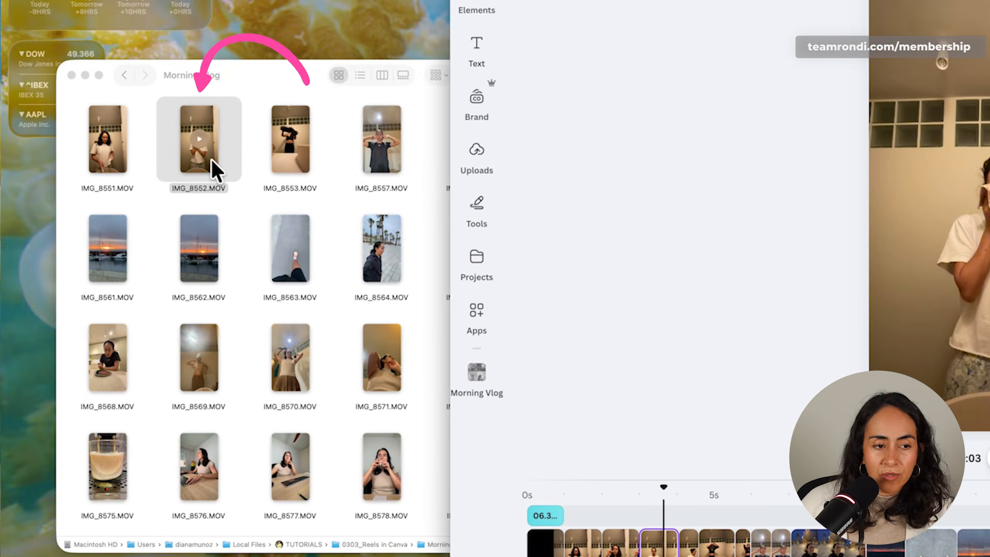
right_click(211, 157)
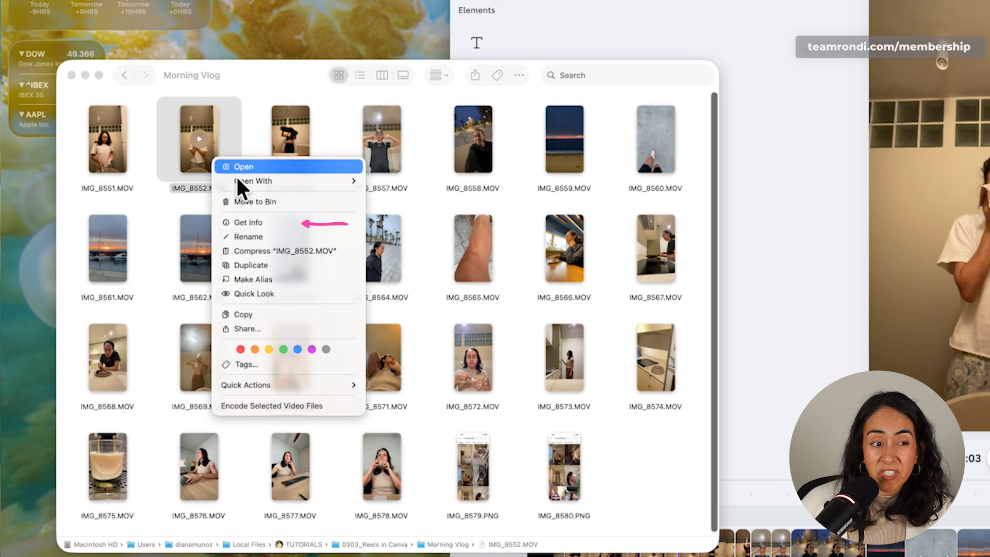
click(281, 222)
click(144, 138)
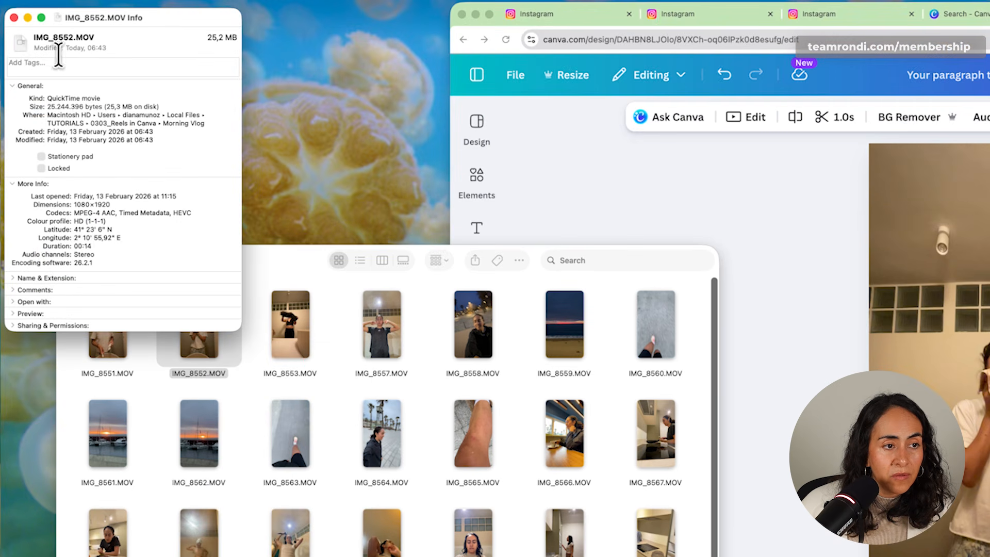
click(14, 18)
click(767, 445)
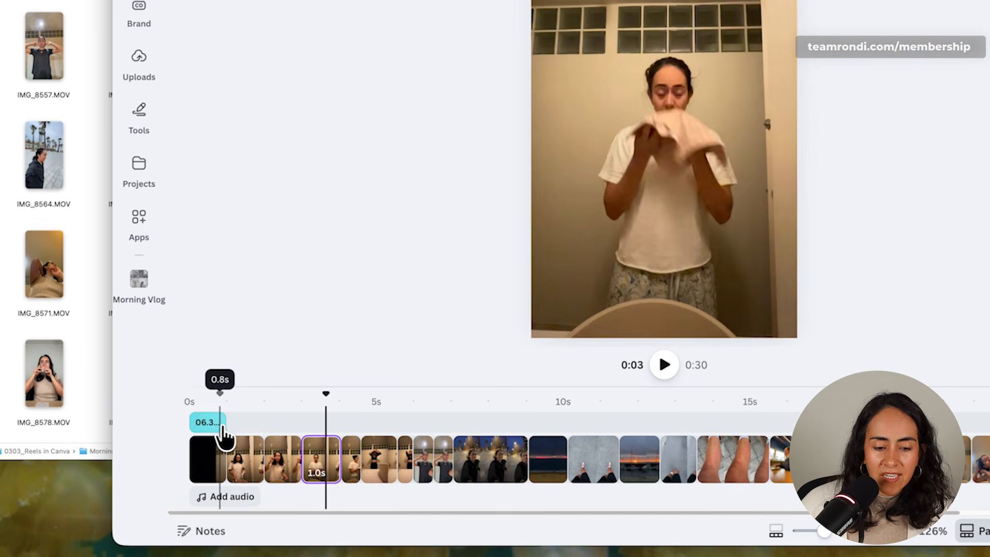
Extend the 06.39am text to about 4.5 seconds, over the toothbrushing and face-drying clips
click(221, 427)
drag(223, 424, 300, 422)
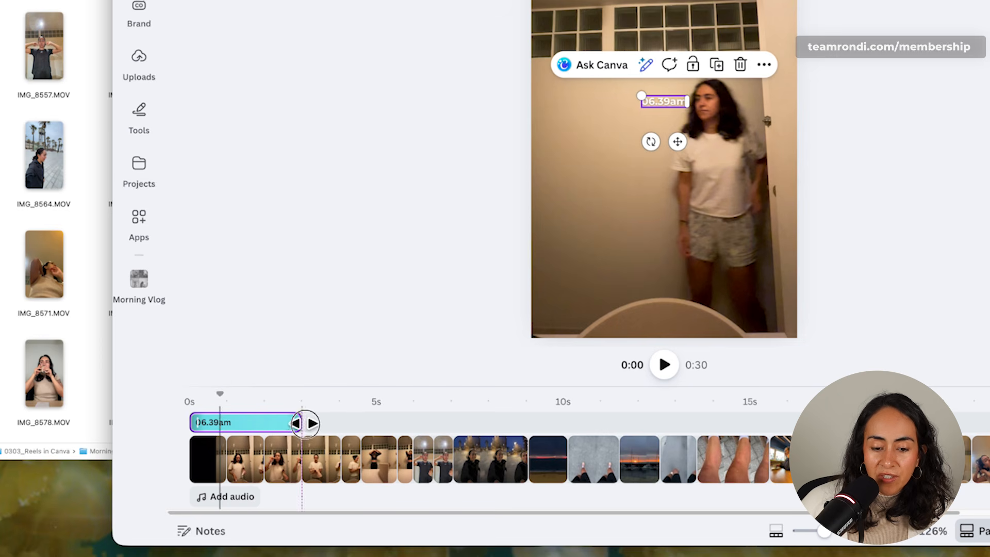
drag(306, 423, 349, 426)
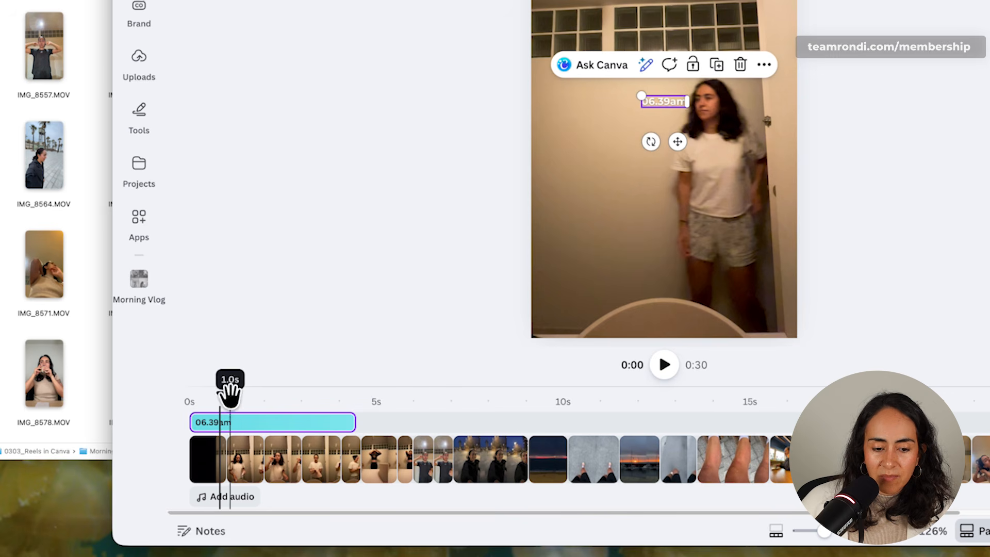
Enlarge the timeline scale and split the 06.39am text at about 3 seconds, where the face-drying clip begins
drag(230, 394, 302, 403)
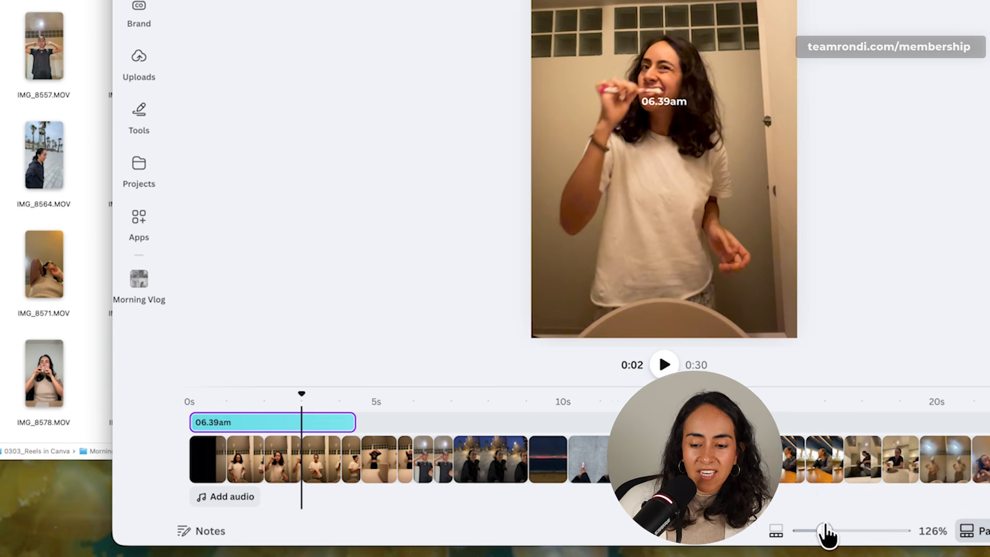
drag(823, 531, 852, 532)
drag(509, 513, 458, 512)
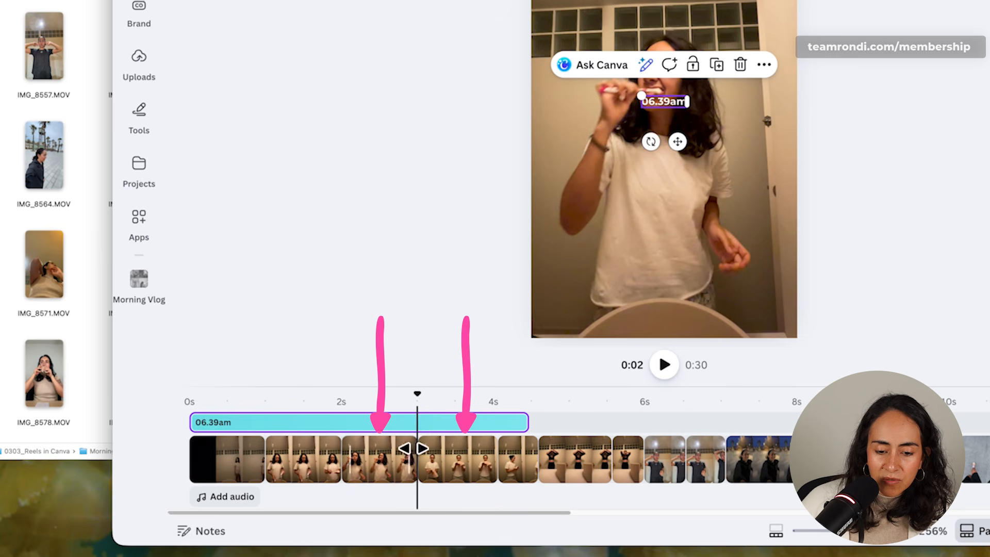
drag(417, 395, 418, 398)
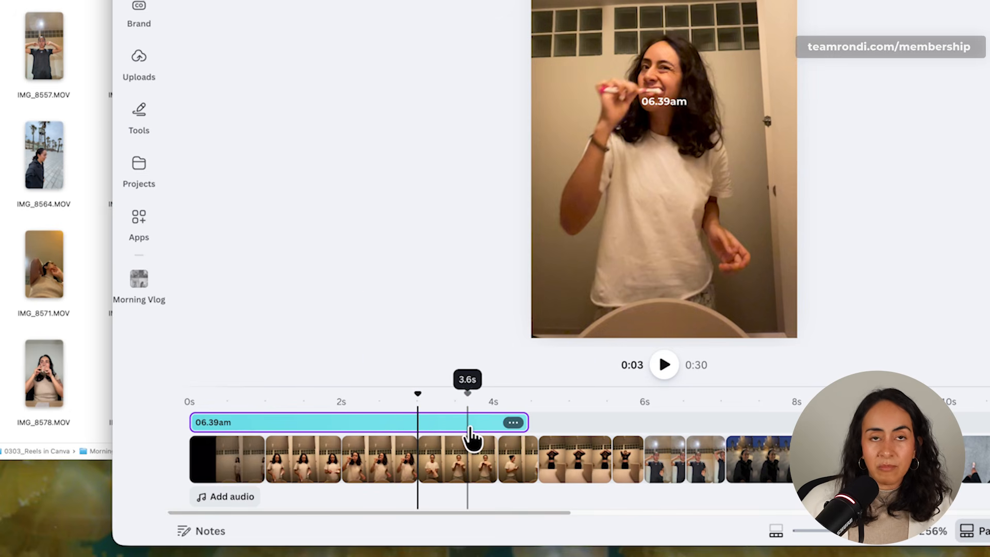
key(s)
Change the text over the face-drying clips to "06.43am"
click(468, 428)
click(665, 104)
key(BackSpace)
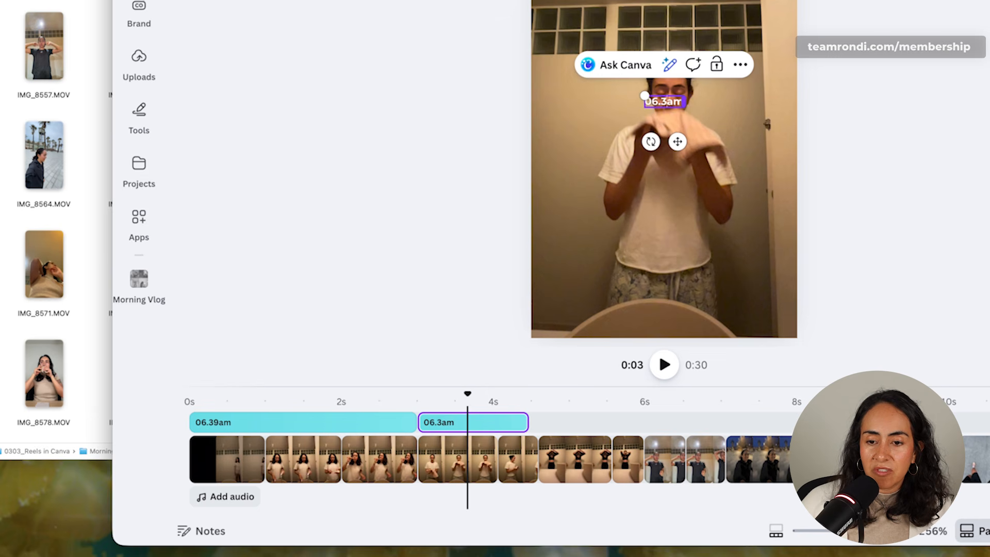
click(667, 347)
Split the 06.39am text at the end of the opening clip, about 1 second, and change its second piece to "06.41am"
drag(467, 395, 264, 398)
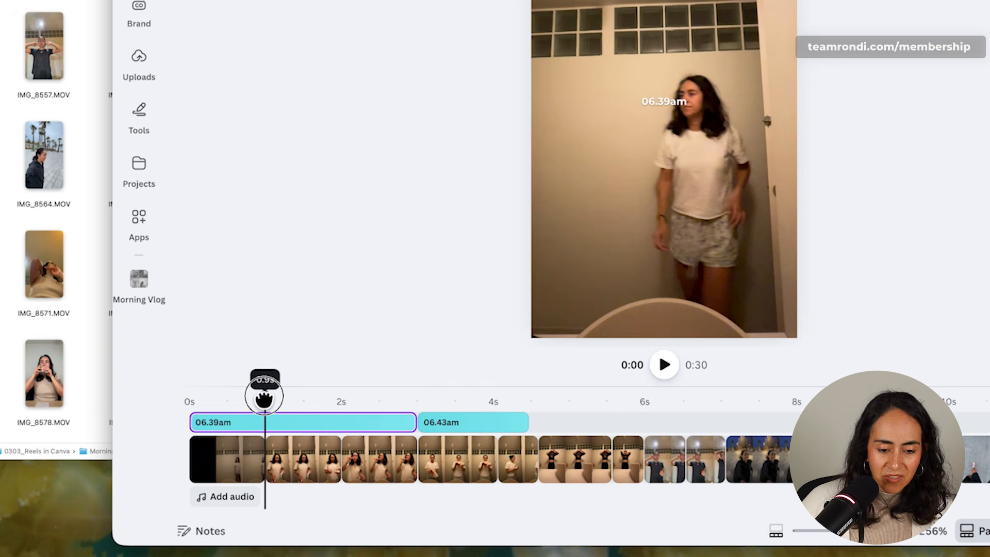
key(s)
click(317, 423)
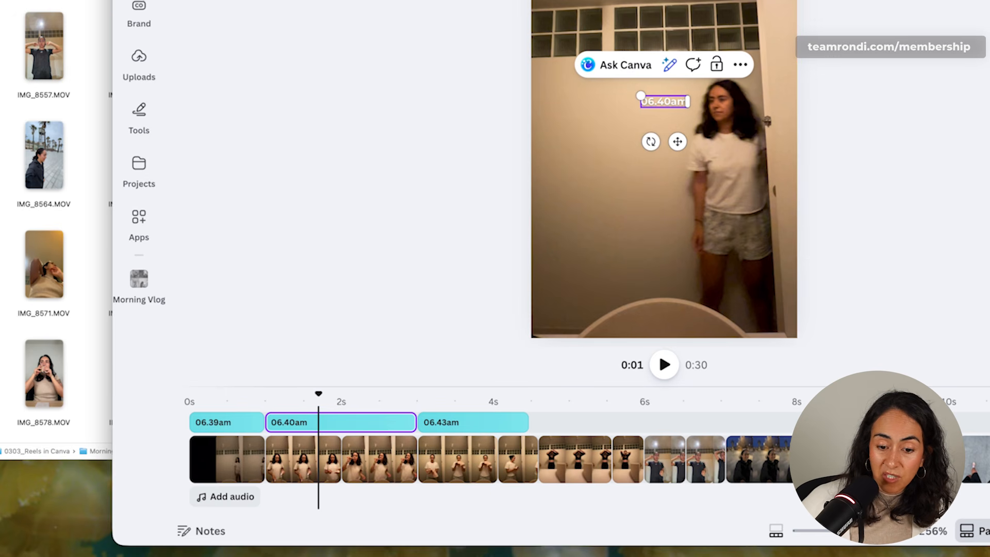
key(BackSpace)
text(1)
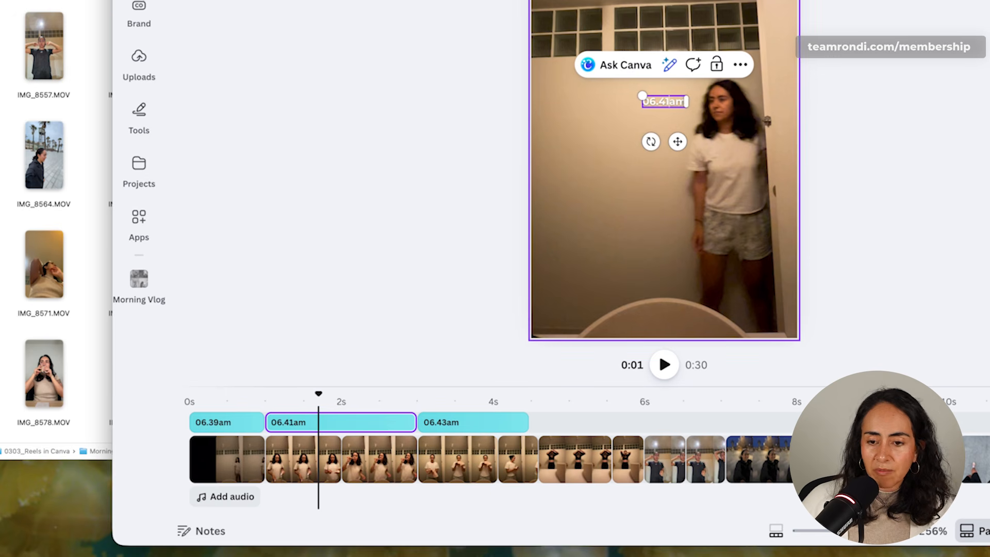
click(859, 162)
Extend the 06.43am text to about 6 seconds, split it where the clothes-changing clip begins, and select the new piece
drag(528, 422, 641, 421)
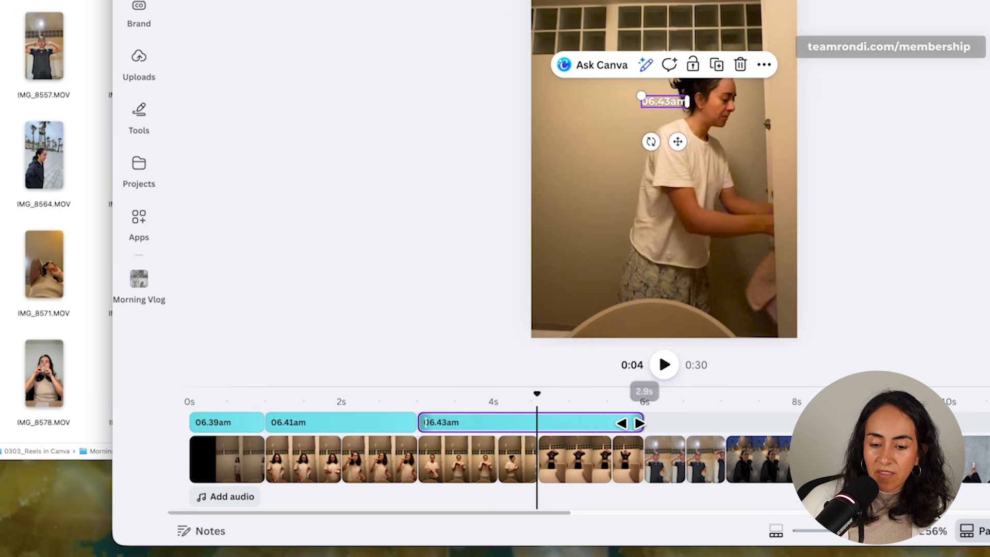
drag(537, 393, 538, 392)
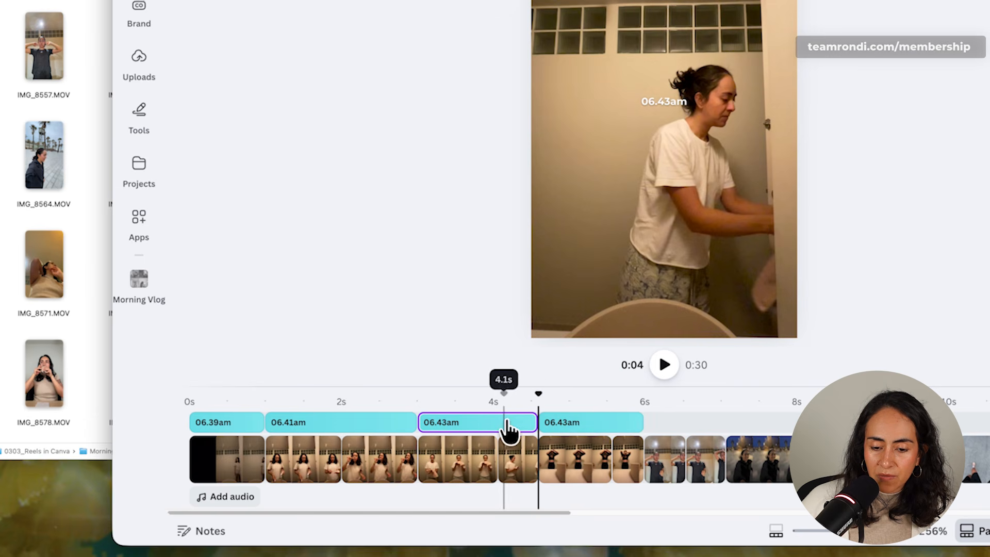
click(567, 427)
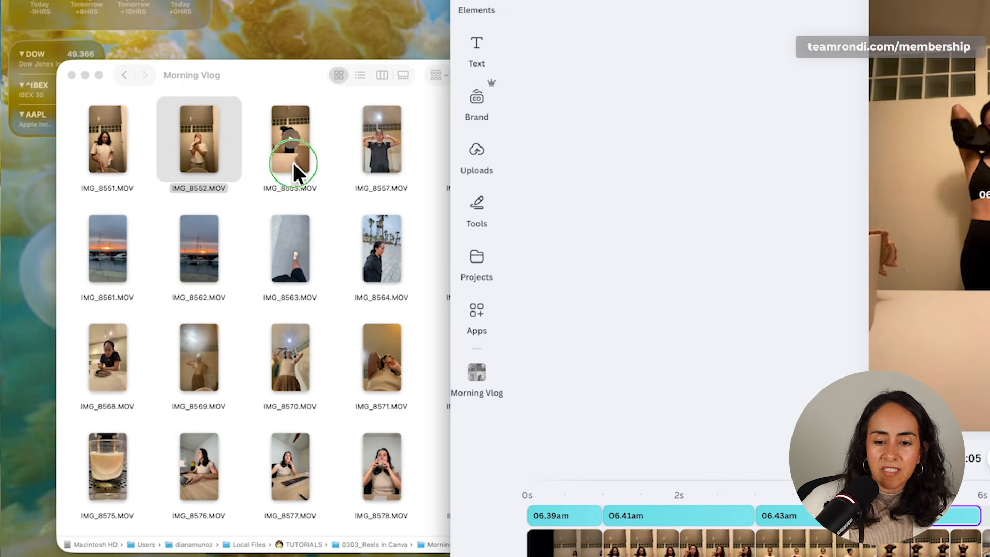
Look up the creation time of IMG_8553.MOV in Finder and change the text over the clothes-changing clips to "06.46am"
right_click(295, 164)
click(342, 224)
click(25, 27)
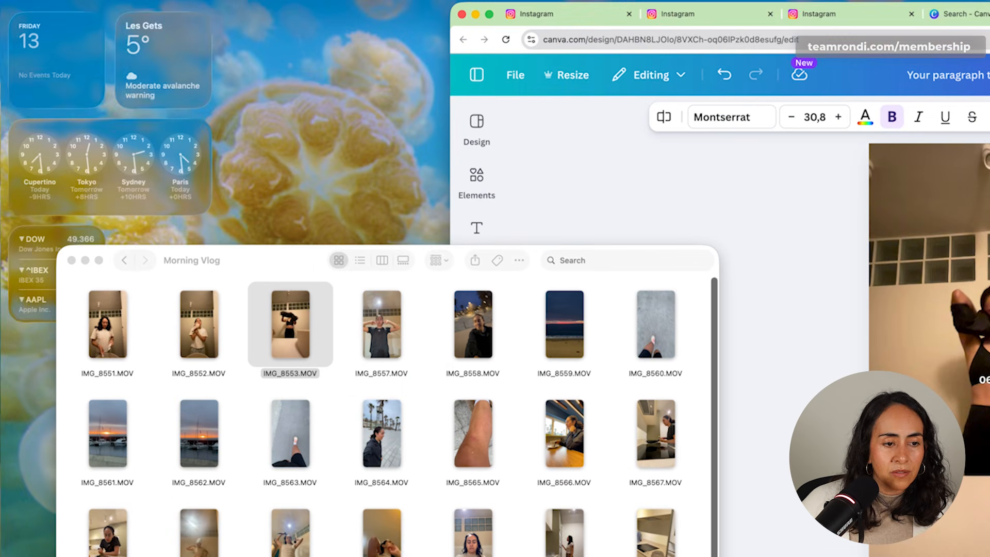
double_click(670, 103)
text(06.46am)
click(846, 228)
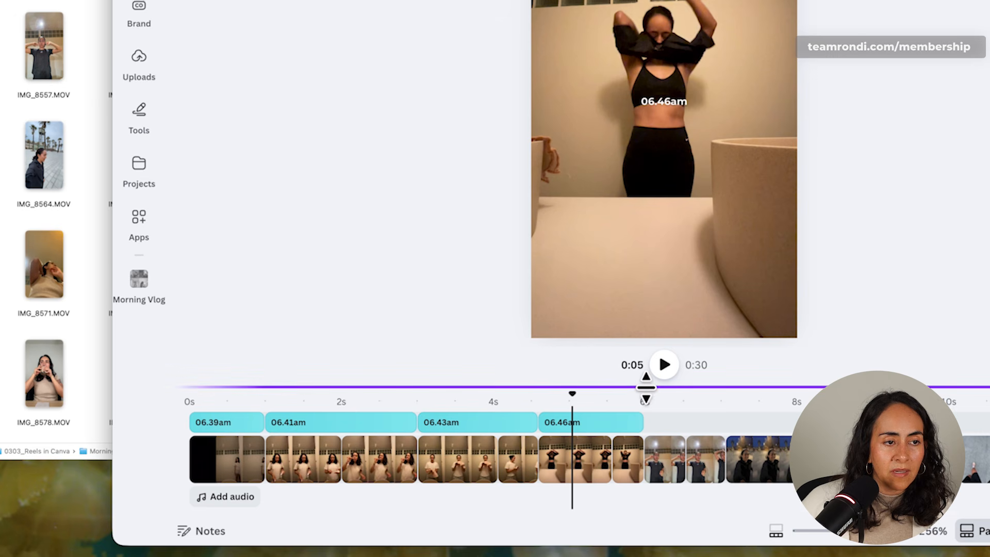
Fit the whole reel in the timeline and review the timestamp texts over the beach sunrise and walking-feet clips
drag(551, 514, 643, 536)
drag(772, 539, 752, 540)
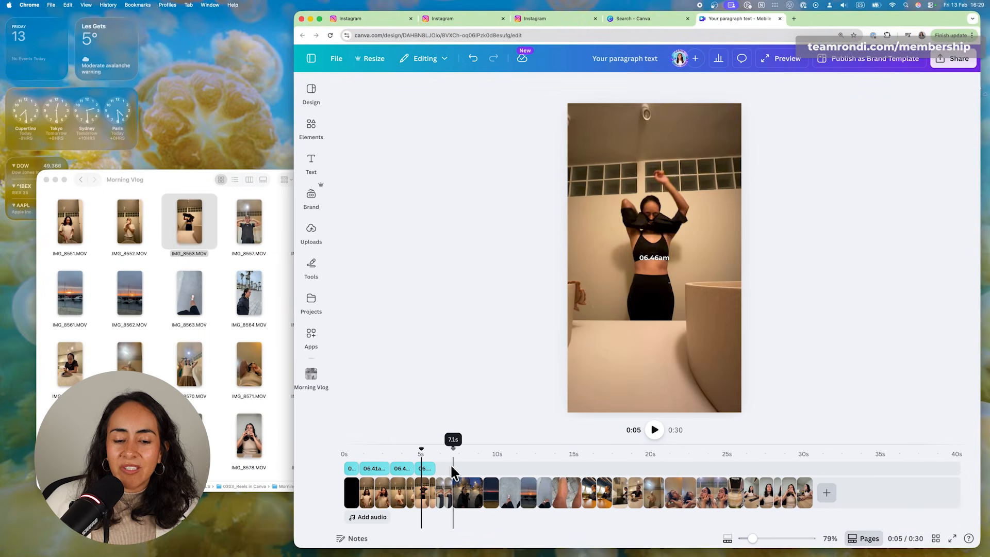
click(424, 468)
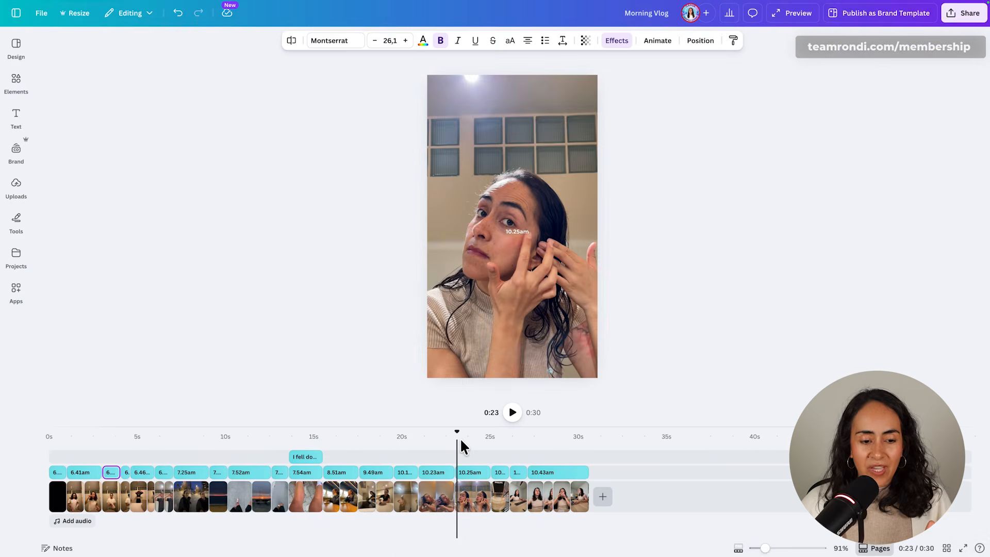
drag(458, 442, 226, 477)
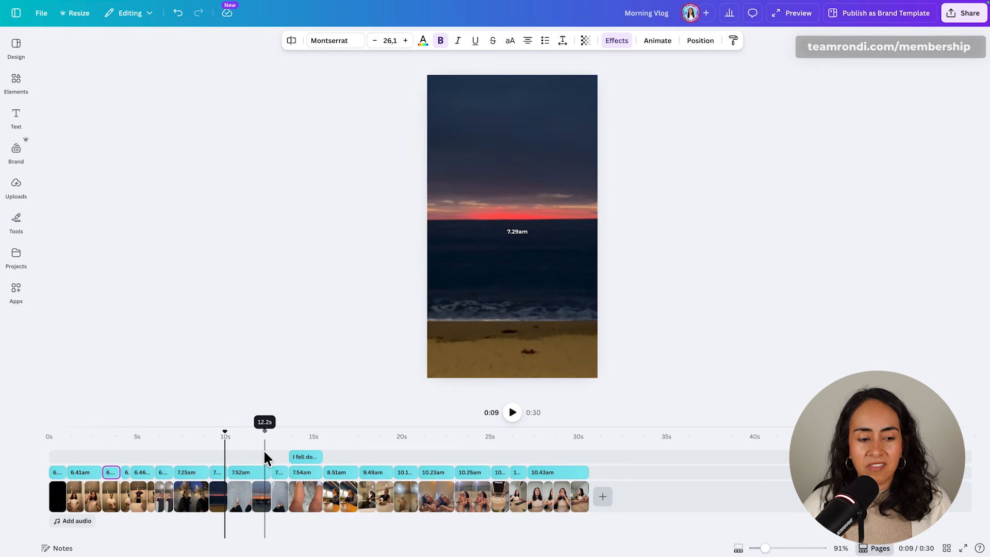
drag(226, 436, 273, 436)
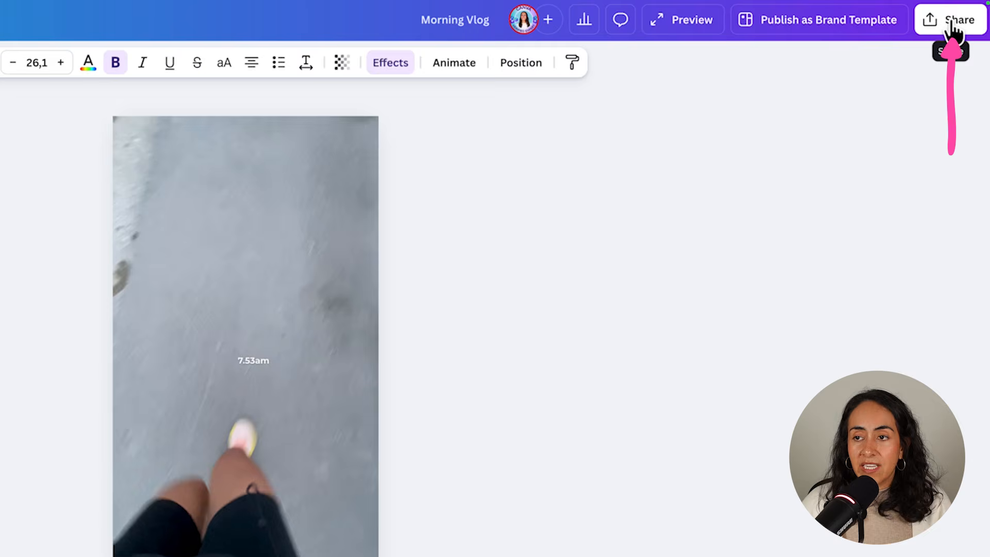
Open the sharing options of the Morning Vlog design and choose to download the finished reel
click(951, 23)
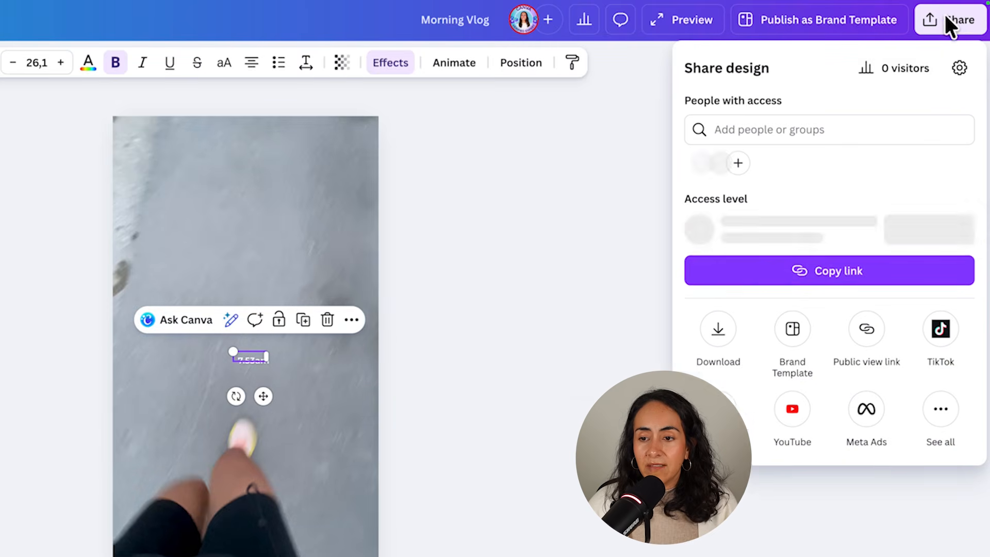
click(725, 330)
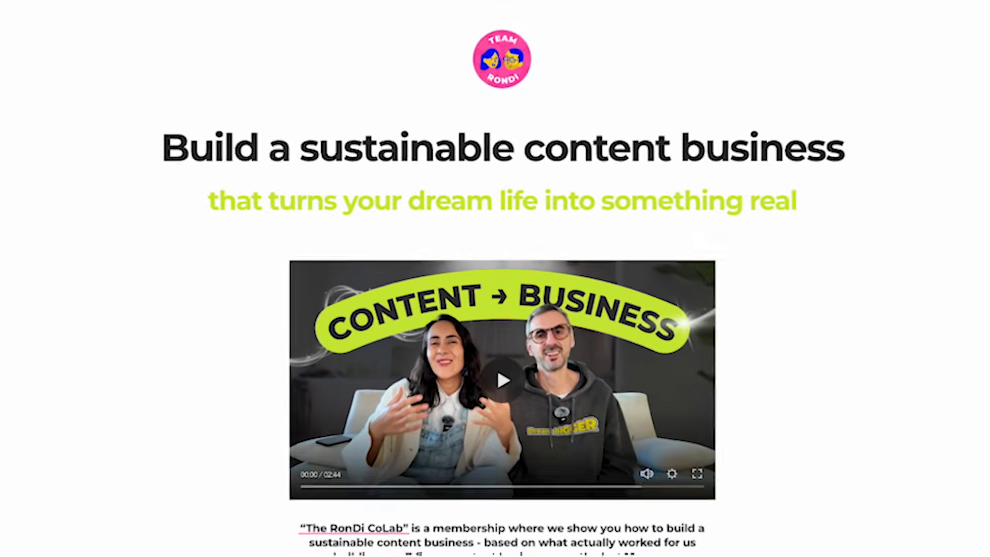
Look through The RonDi CoLab membership web page, from its intro video down to the list of what is taught
scroll(495, 278, down, 7)
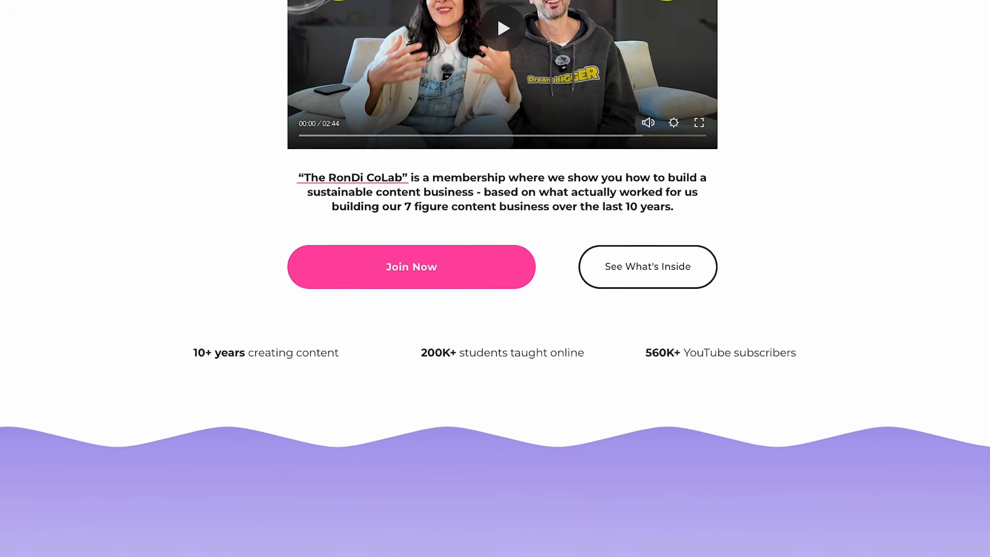
scroll(495, 278, down, 6)
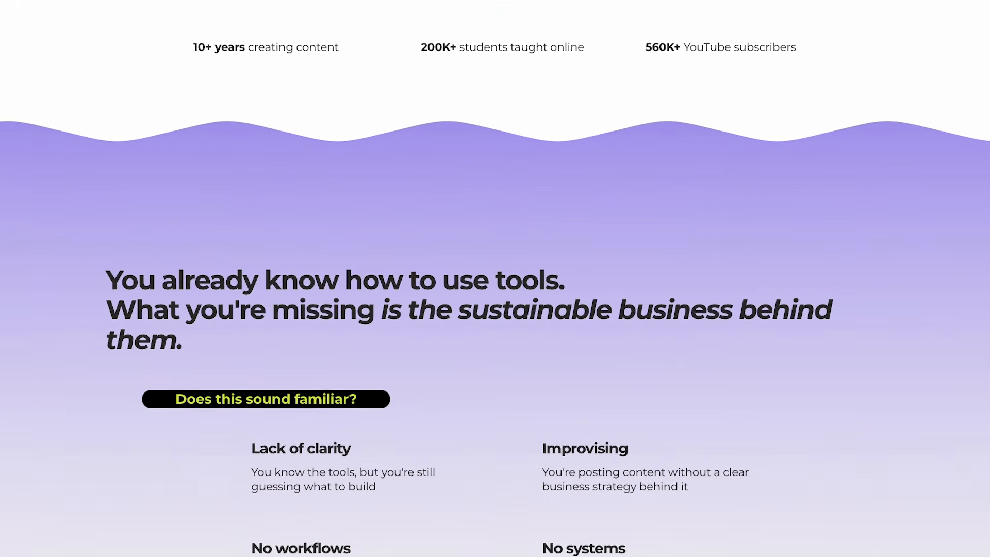
scroll(495, 279, down, 8)
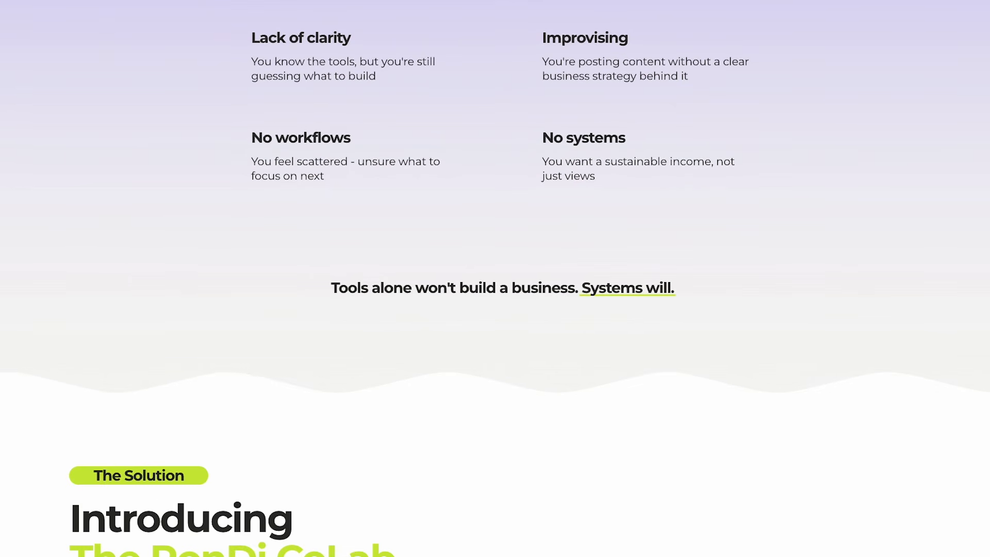
scroll(495, 278, down, 8)
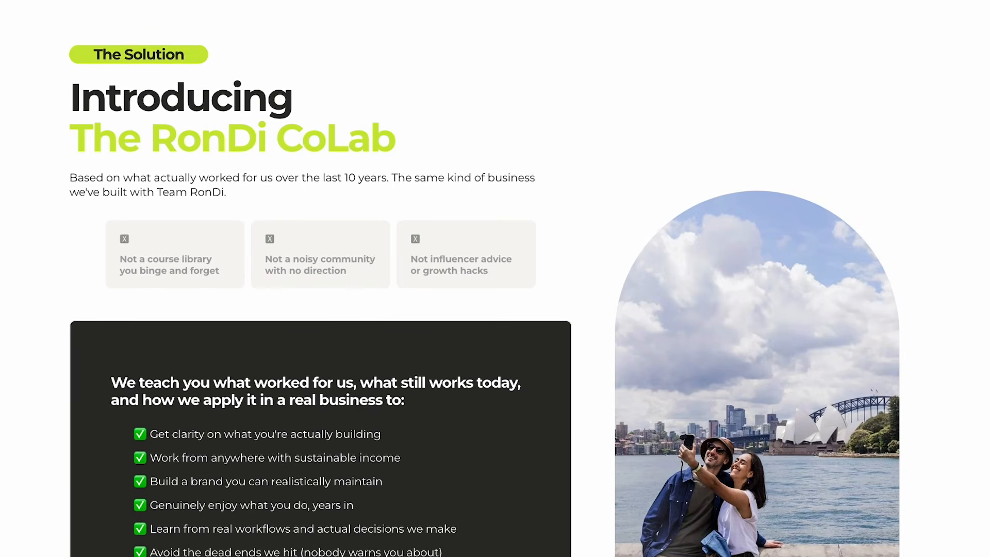
scroll(494, 278, down, 4)
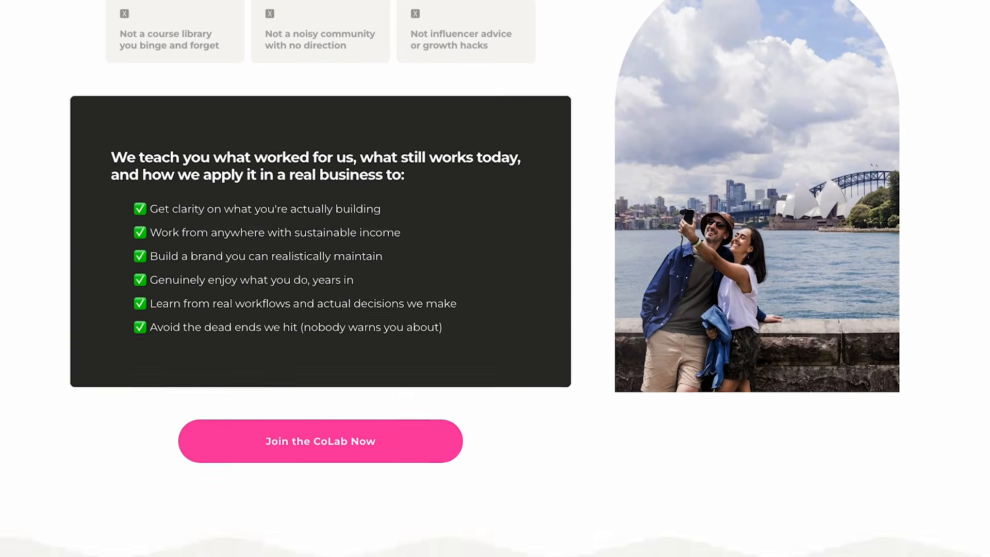